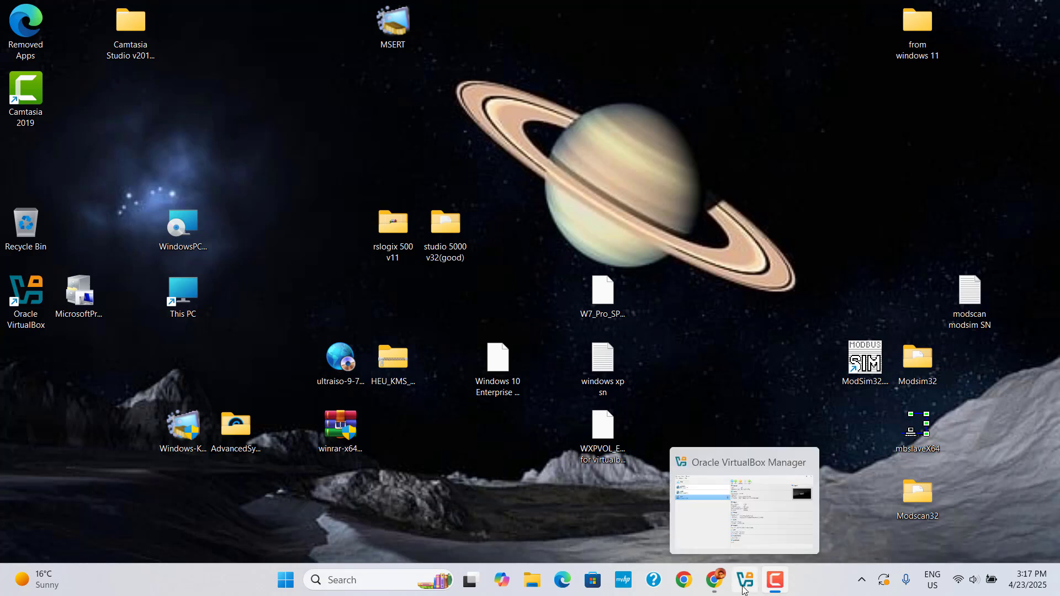
# Open Oracle VirtualBox Manager and start creating a new virtual machine named "windows 10".
pyautogui.click(744, 590)
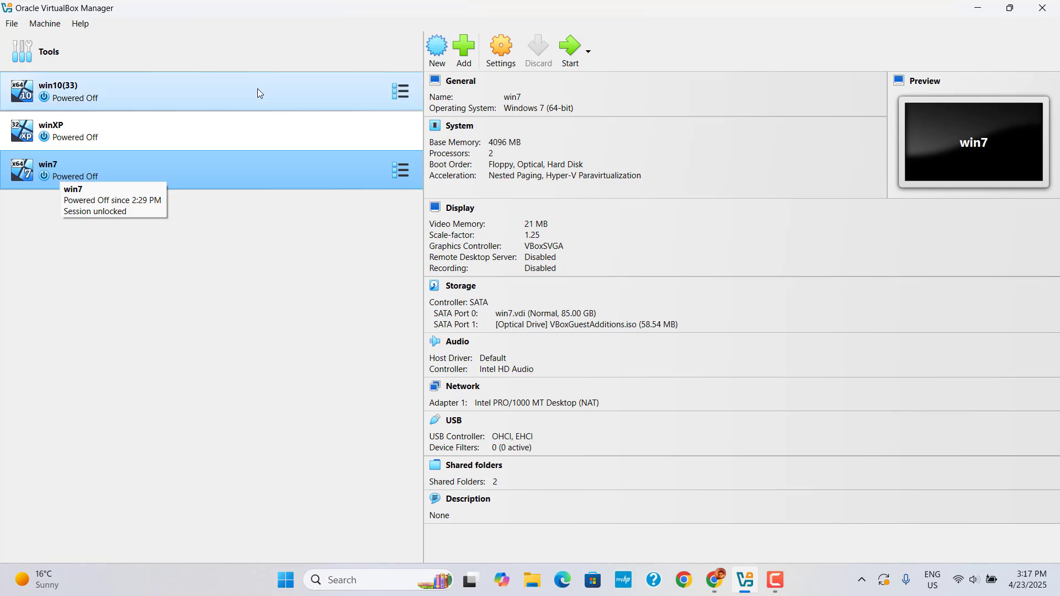
pyautogui.click(437, 56)
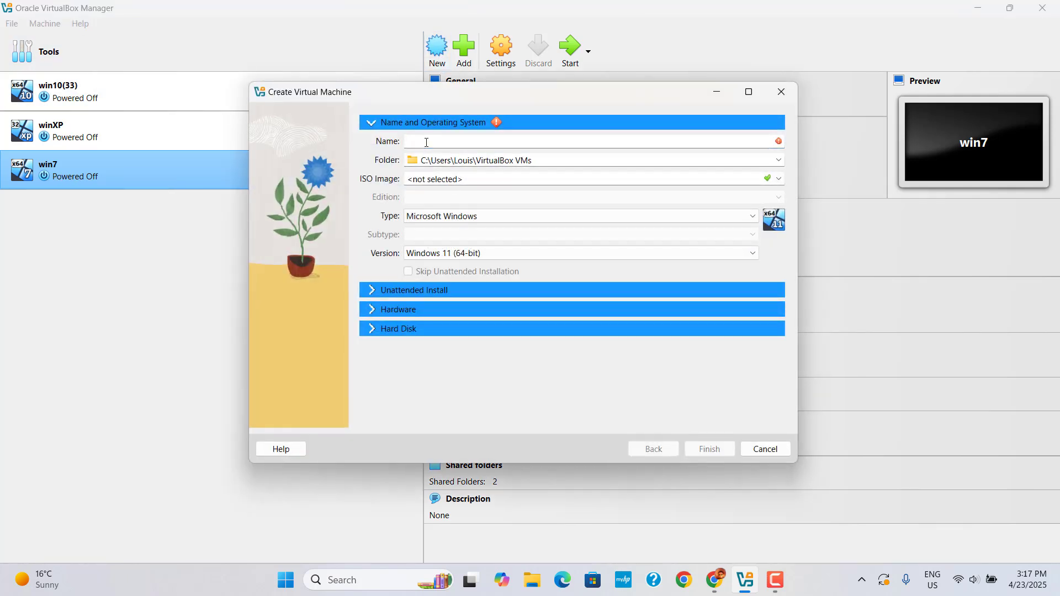
pyautogui.write('windows 10')
# Use "Windows 10 Enterprise LTSB 2016 x64.iso" from the Desktop as the ISO image and skip the unattended installation.
pyautogui.click(775, 181)
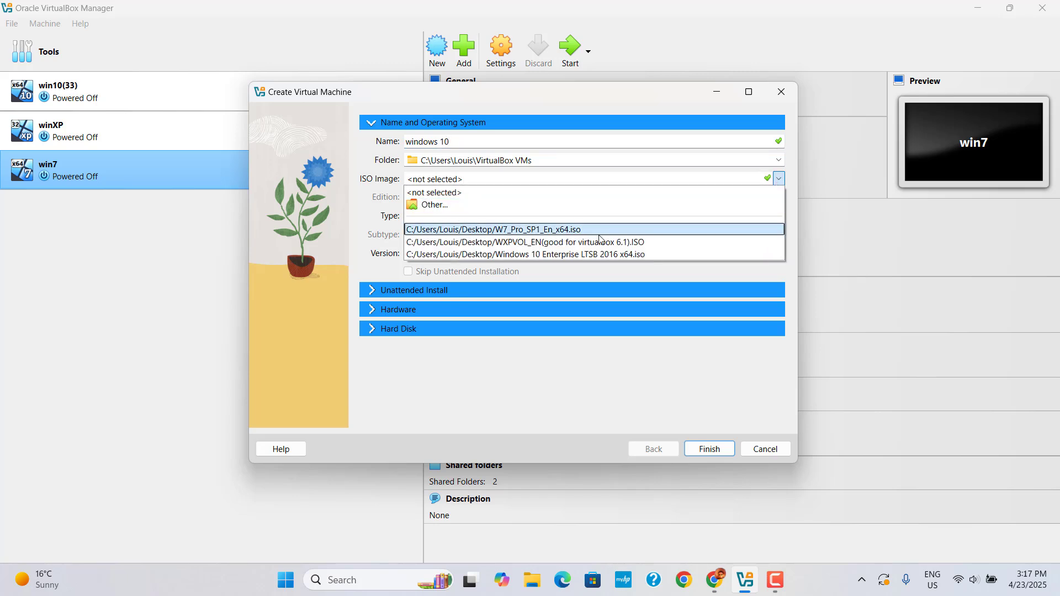
pyautogui.click(434, 206)
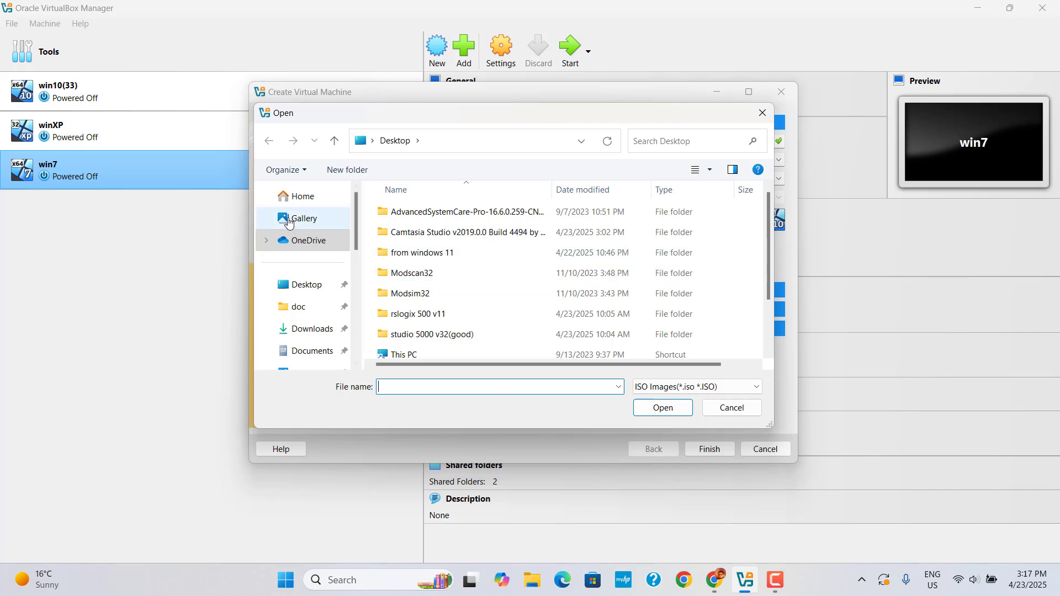
pyautogui.click(309, 290)
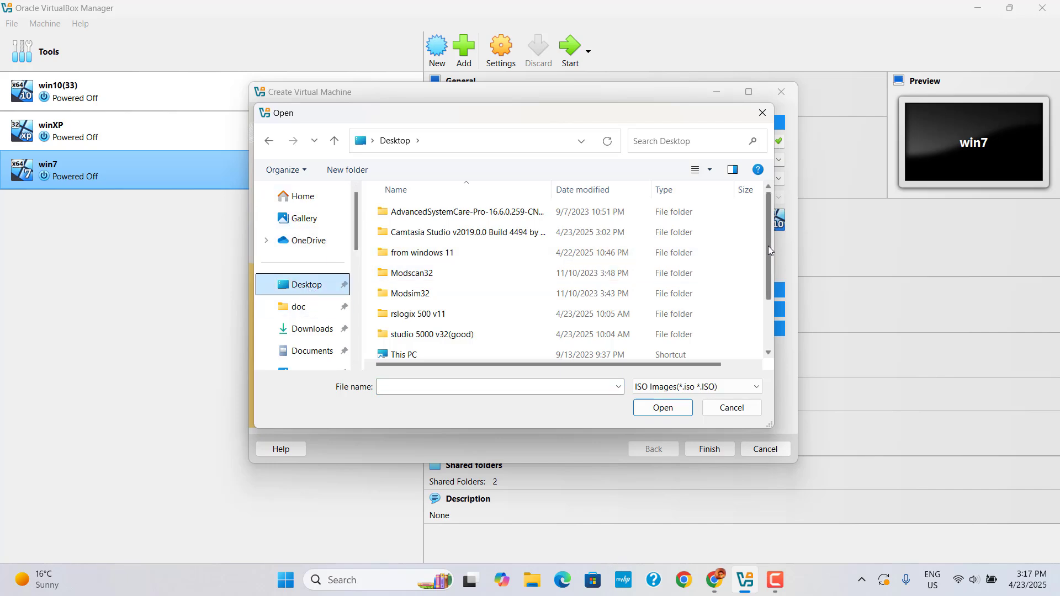
pyautogui.moveTo(767, 246); pyautogui.dragTo(764, 301)
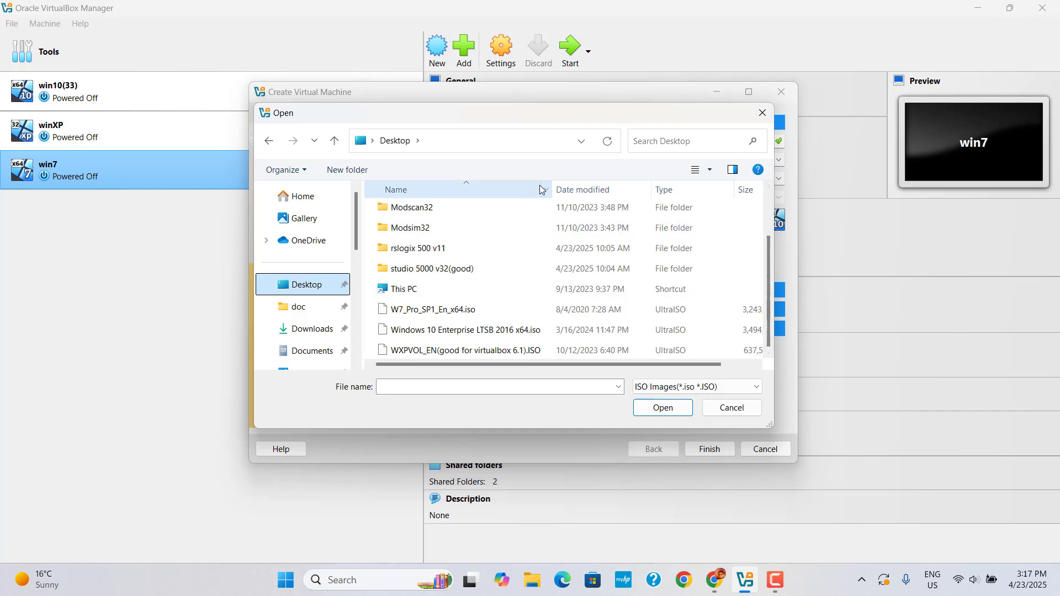
pyautogui.moveTo(555, 194); pyautogui.dragTo(685, 194)
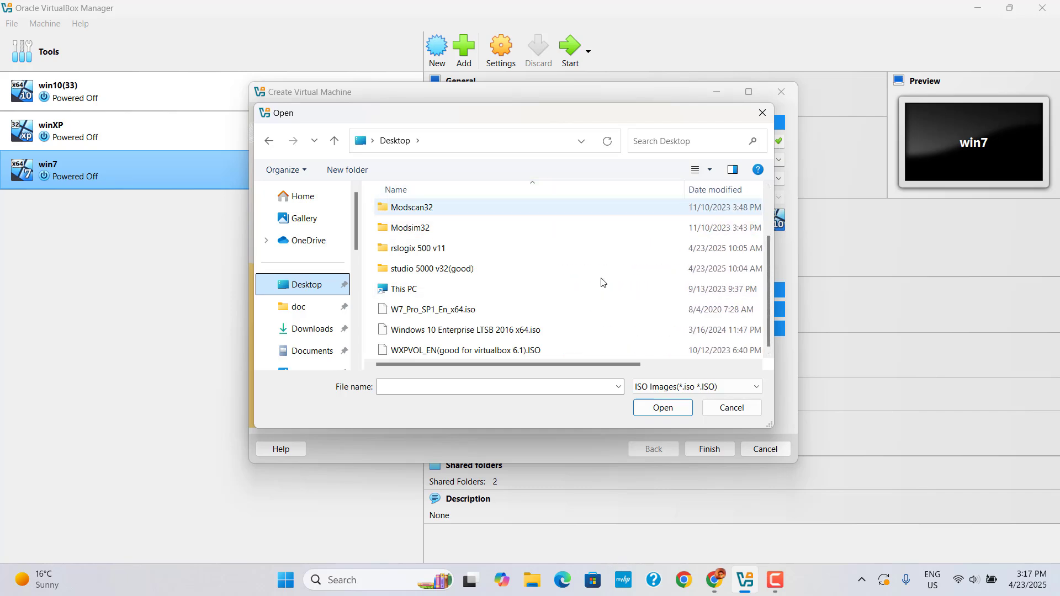
pyautogui.click(480, 330)
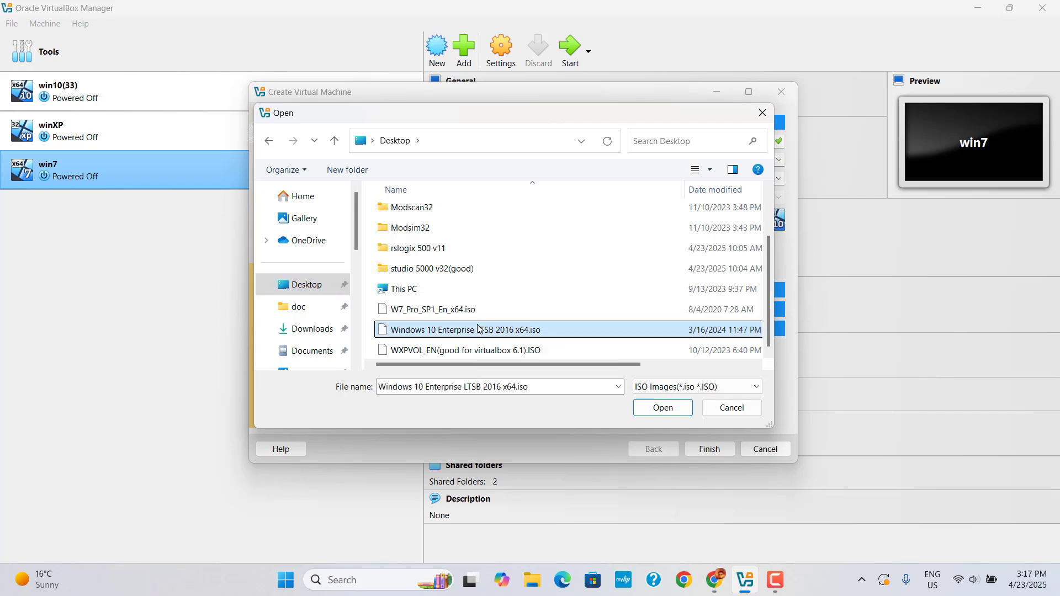
pyautogui.click(657, 410)
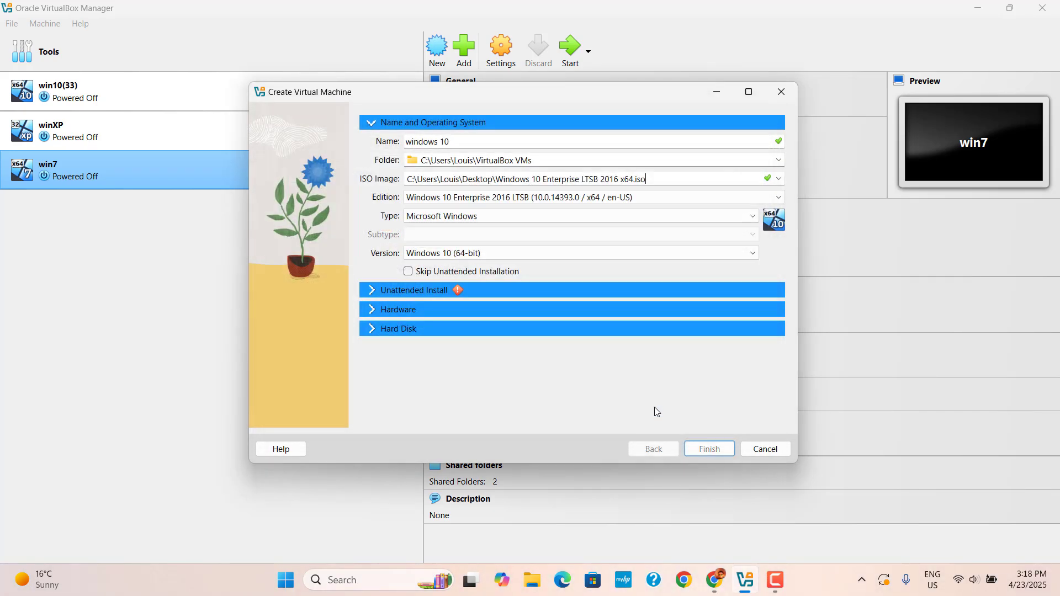
pyautogui.click(407, 272)
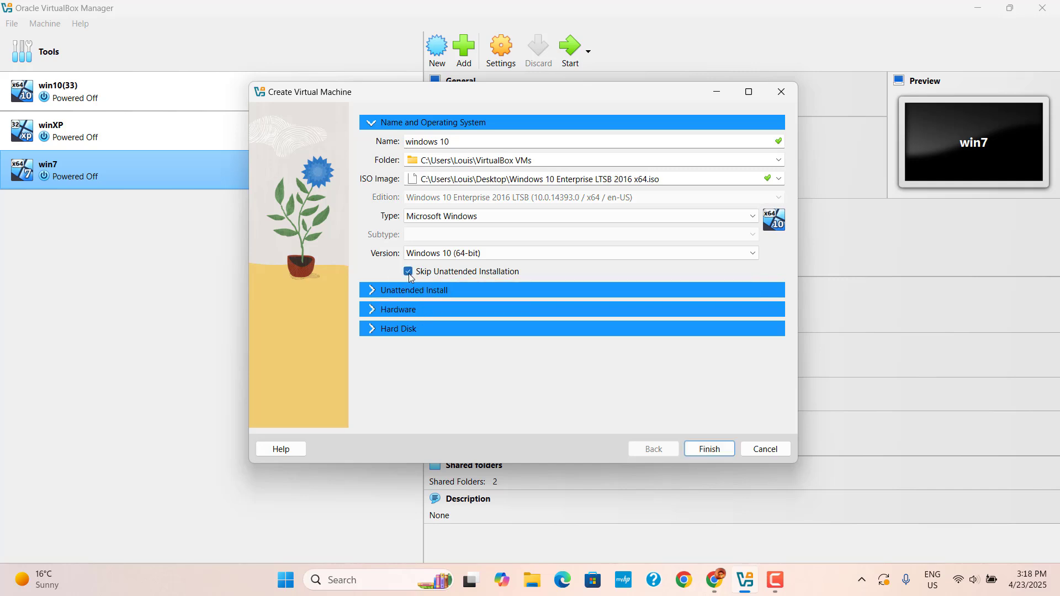
# Set the new machine's hardware to 4096 MB base memory and 2 processors.
pyautogui.click(372, 300)
pyautogui.click(370, 303)
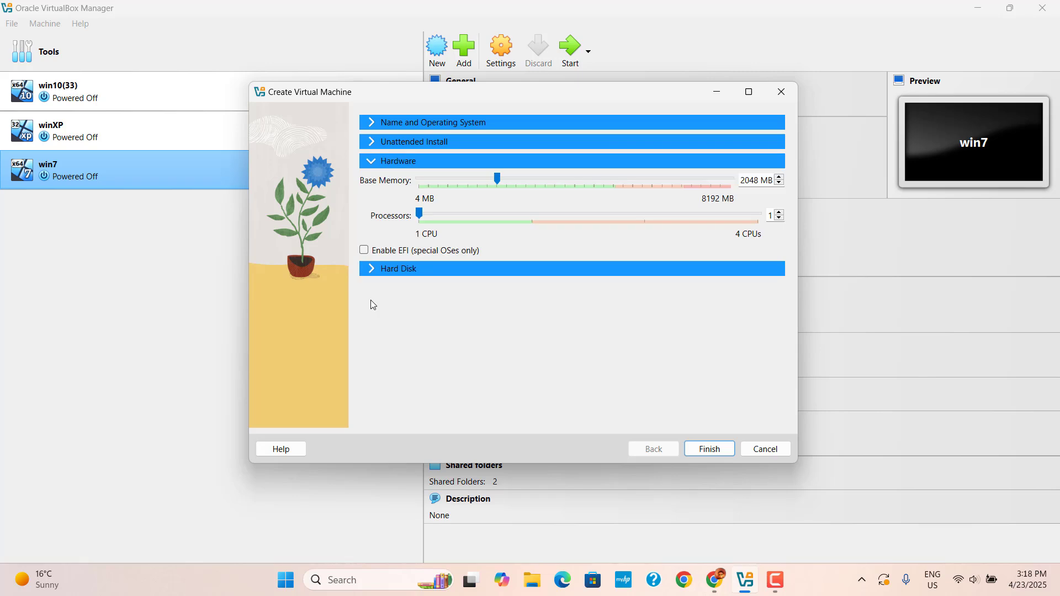
pyautogui.moveTo(501, 175); pyautogui.dragTo(578, 170)
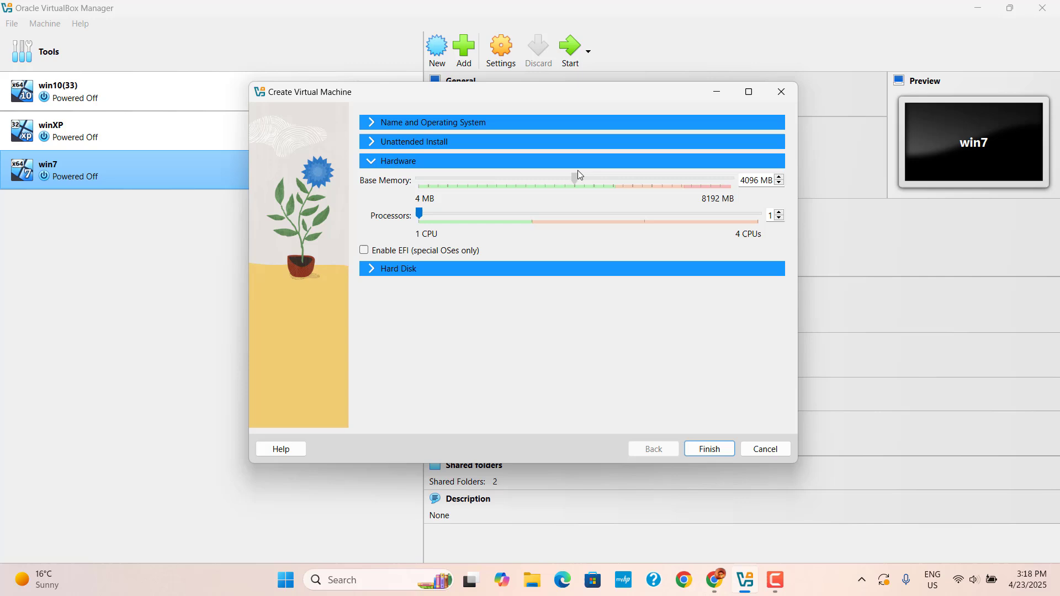
pyautogui.click(780, 213)
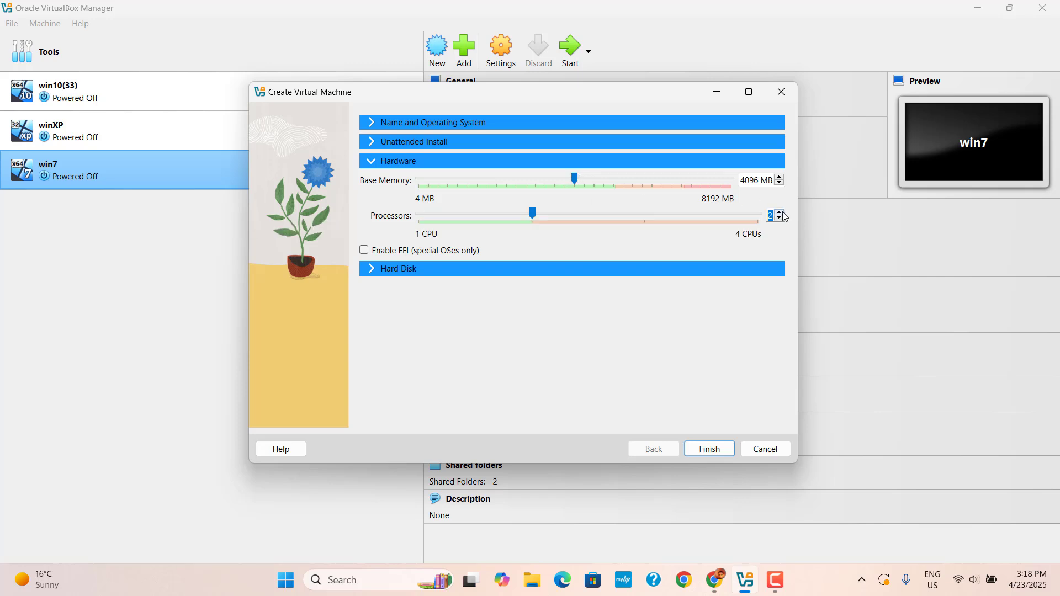
# Set the new virtual hard disk's size to 102 GB and finish creating the virtual machine.
pyautogui.click(363, 272)
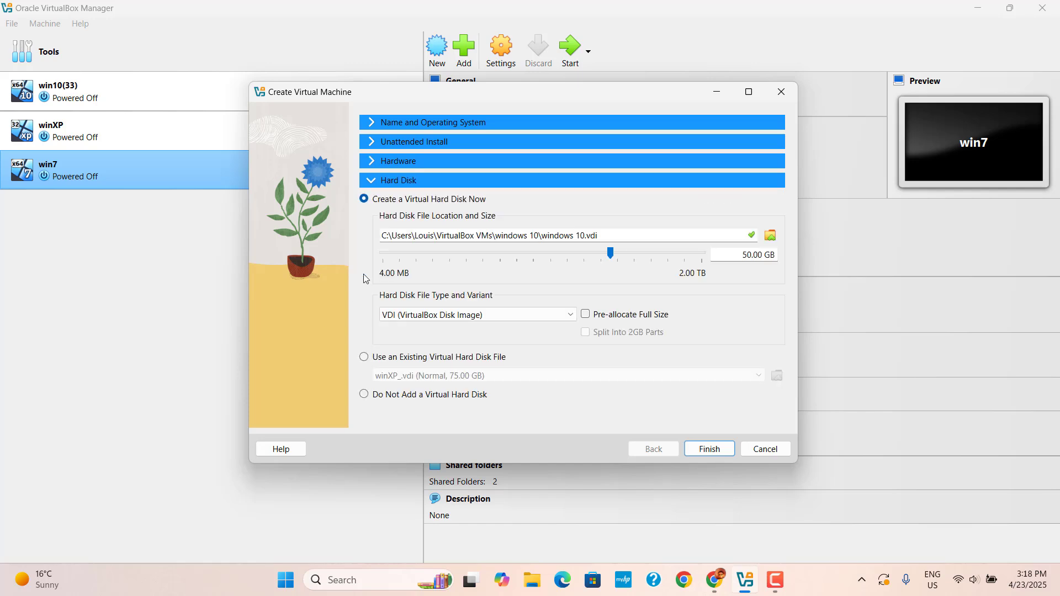
pyautogui.click(752, 257)
pyautogui.press('BackSpace')
pyautogui.press('BackSpace')
pyautogui.write('102')
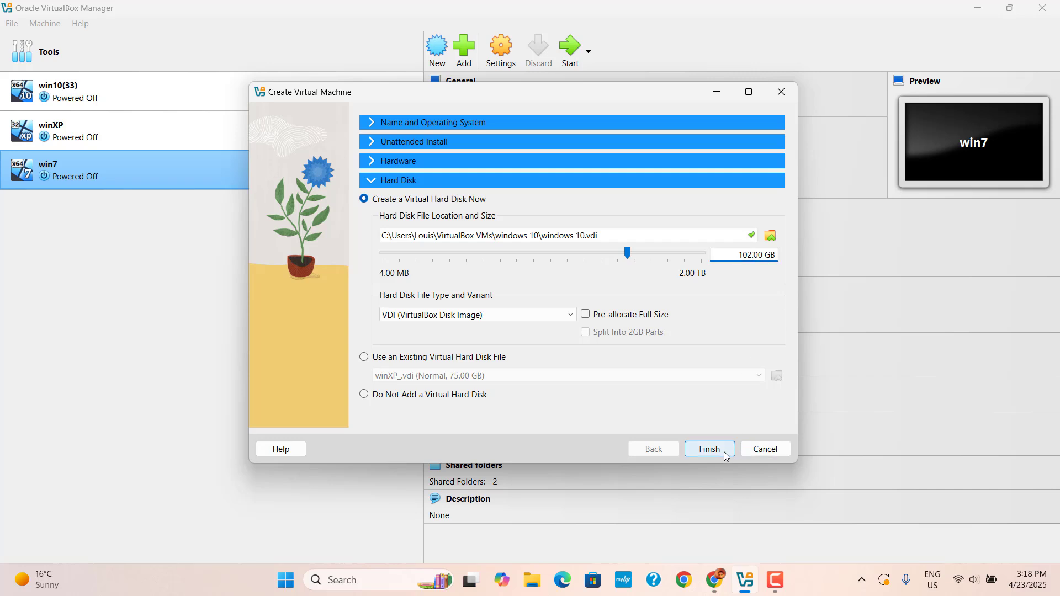
pyautogui.click(372, 160)
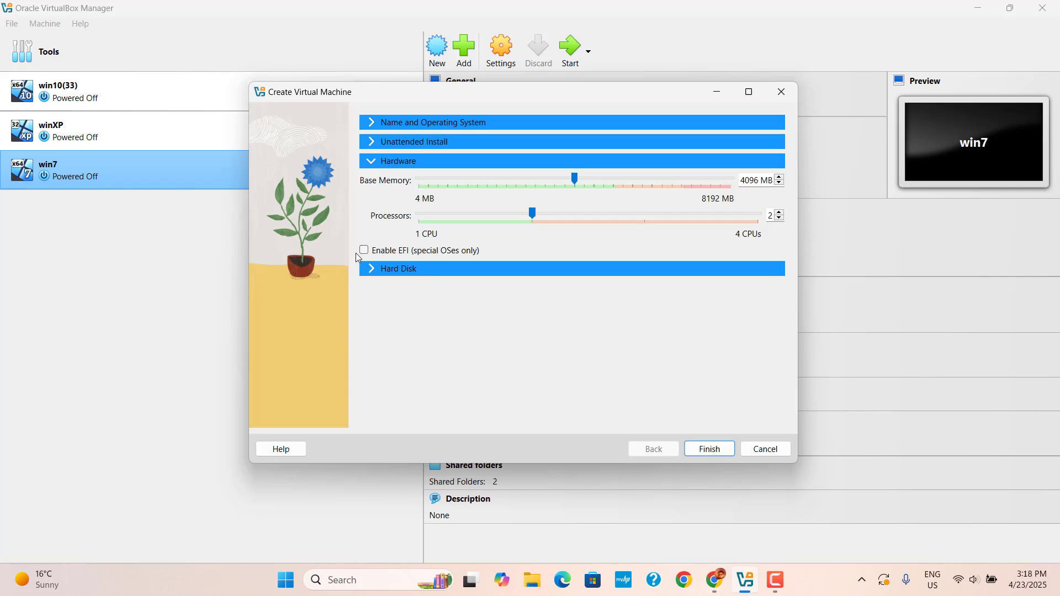
pyautogui.click(372, 270)
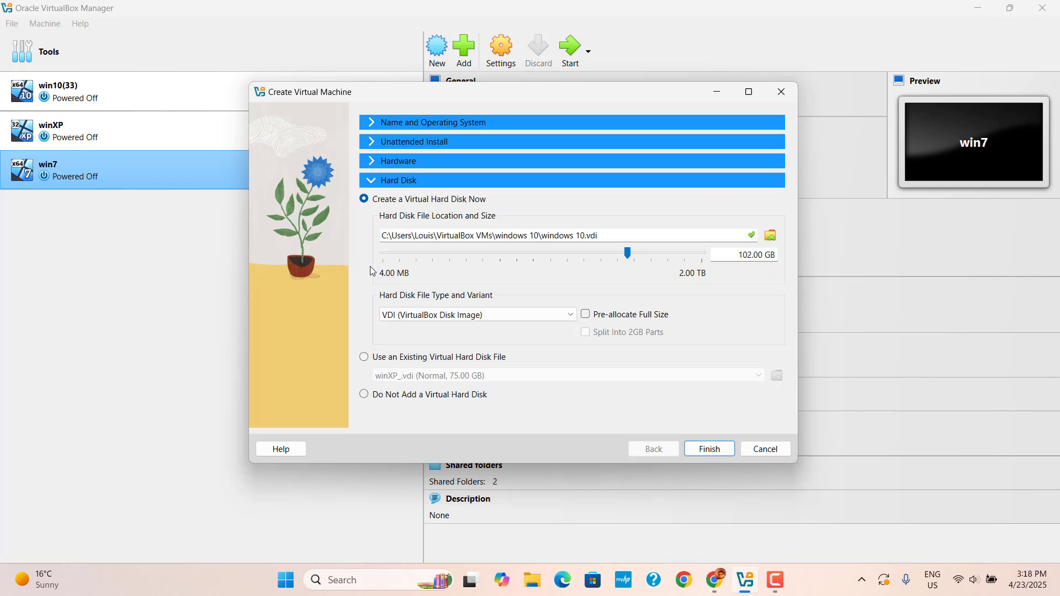
pyautogui.click(710, 449)
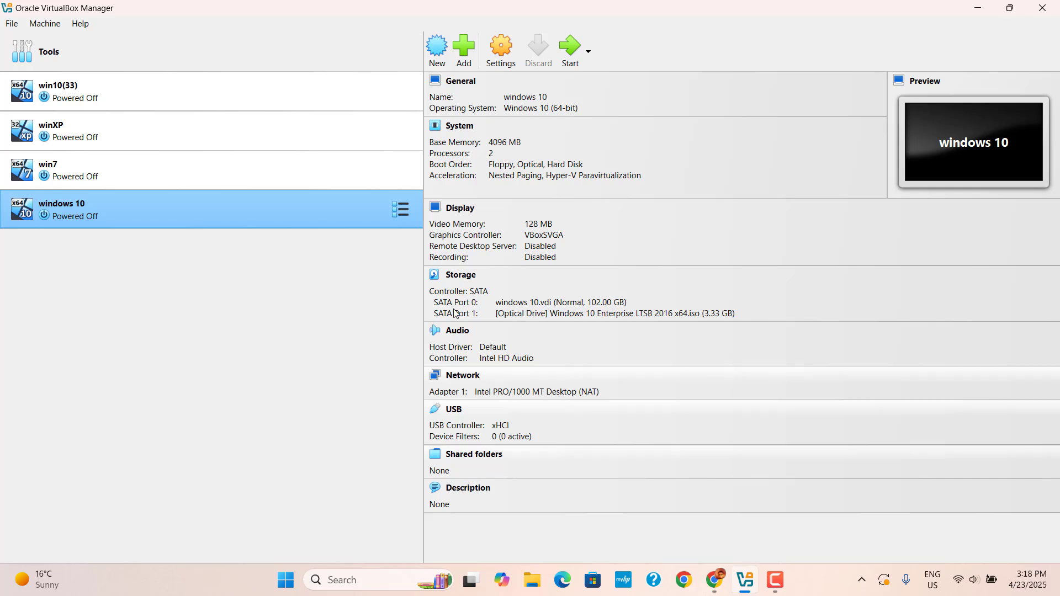
# Start the windows 10 machine and begin the Windows installation with the default language and keyboard settings.
pyautogui.click(571, 50)
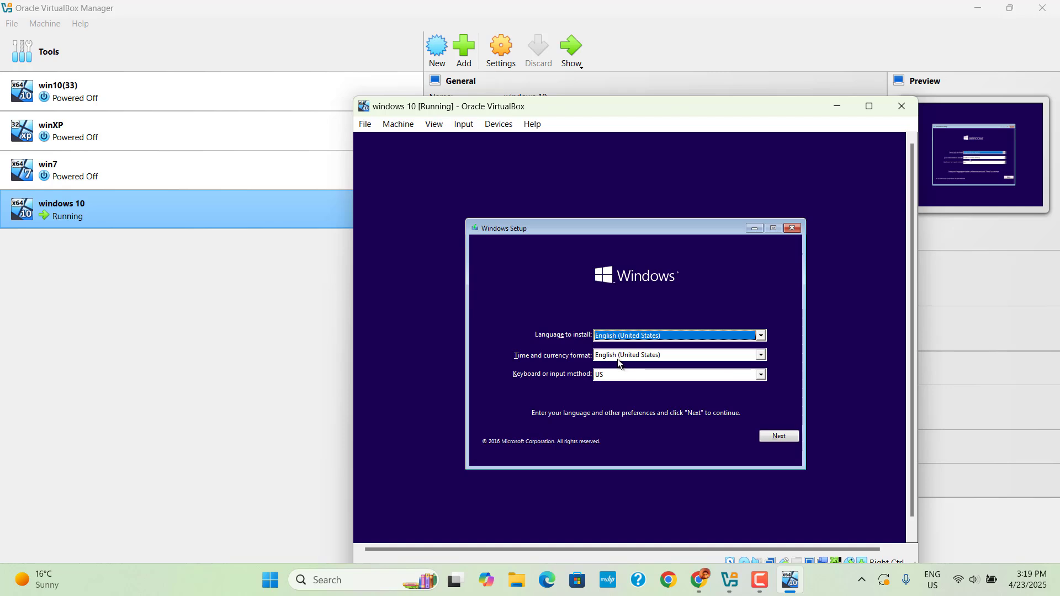
pyautogui.click(784, 438)
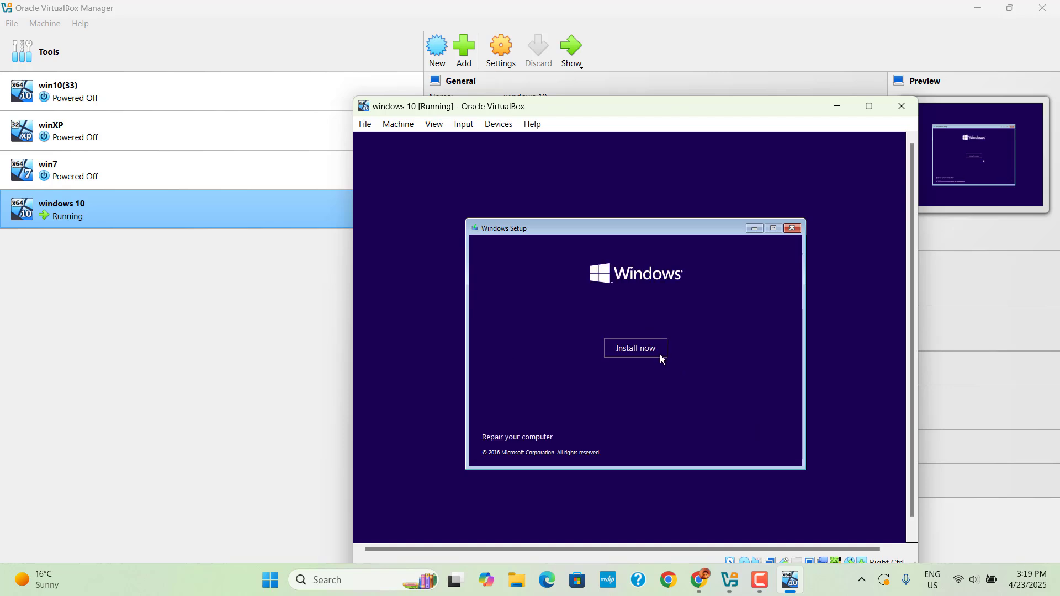
pyautogui.click(653, 349)
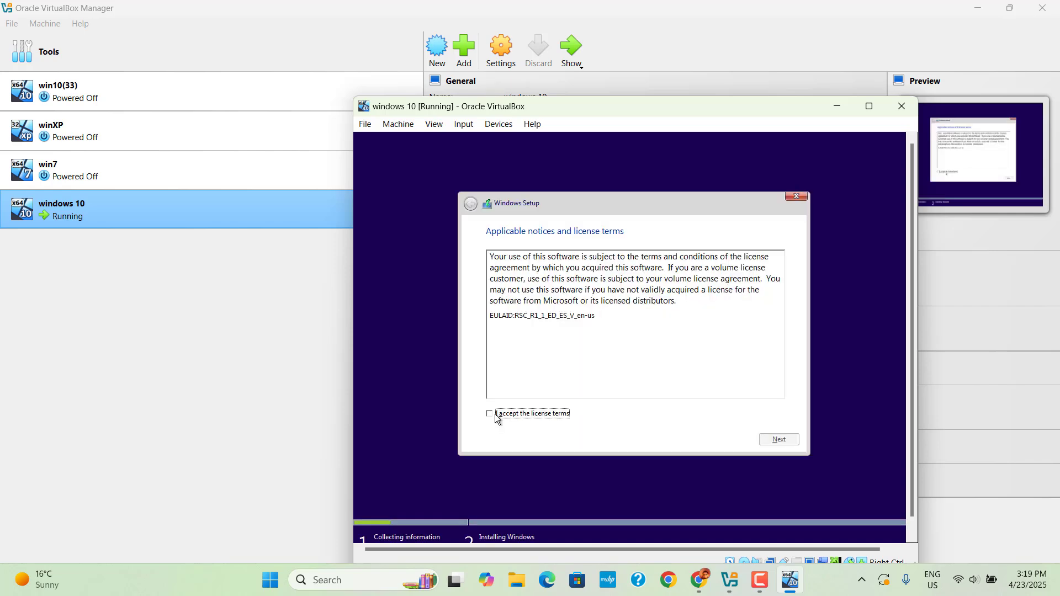
# Accept the license terms and run a custom Windows installation on the Drive 0 unallocated space.
pyautogui.click(498, 414)
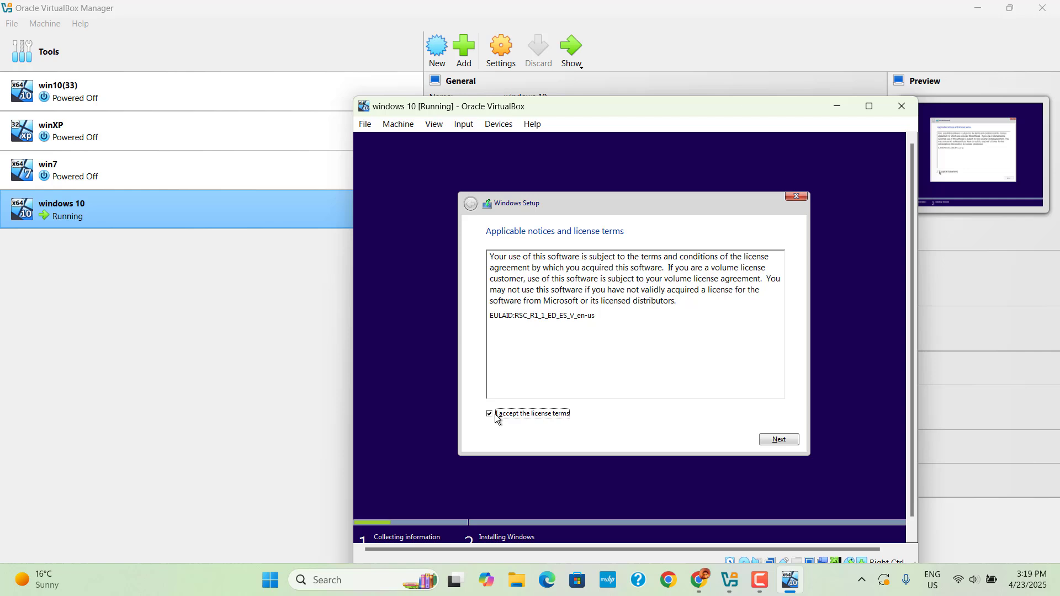
pyautogui.click(779, 440)
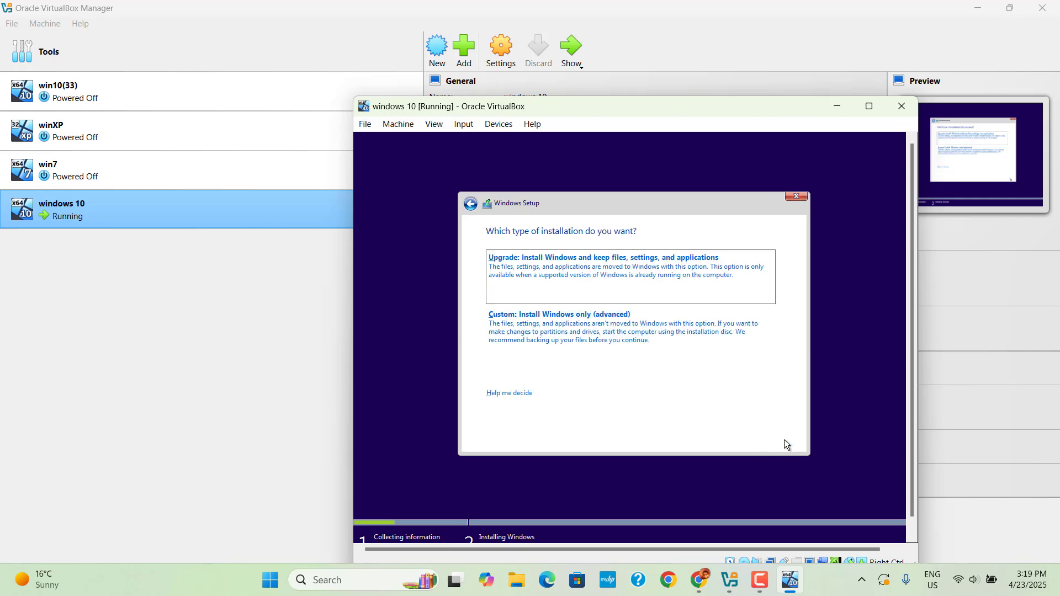
pyautogui.click(592, 325)
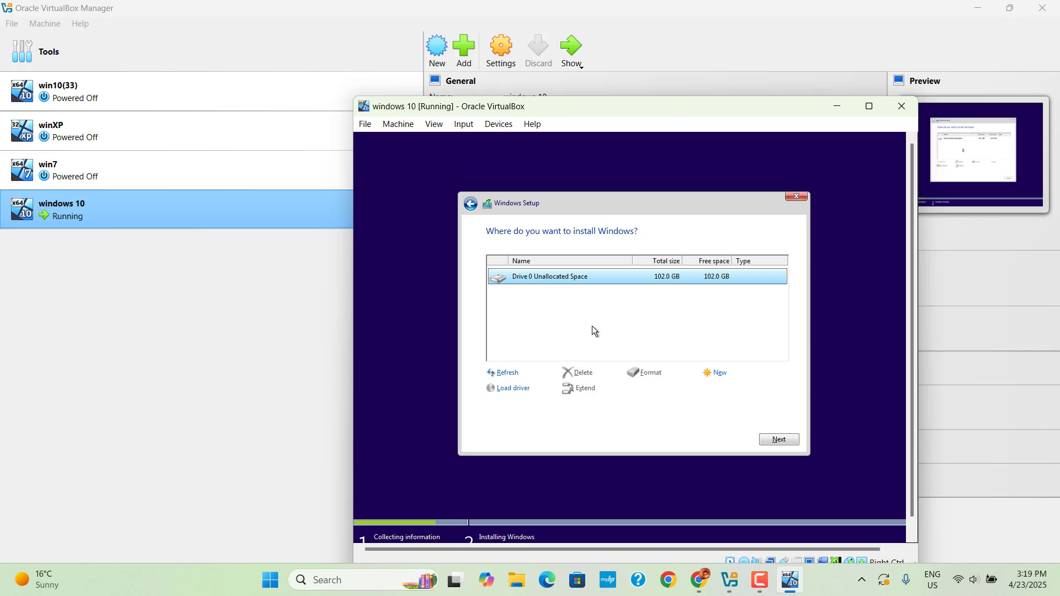
pyautogui.click(780, 440)
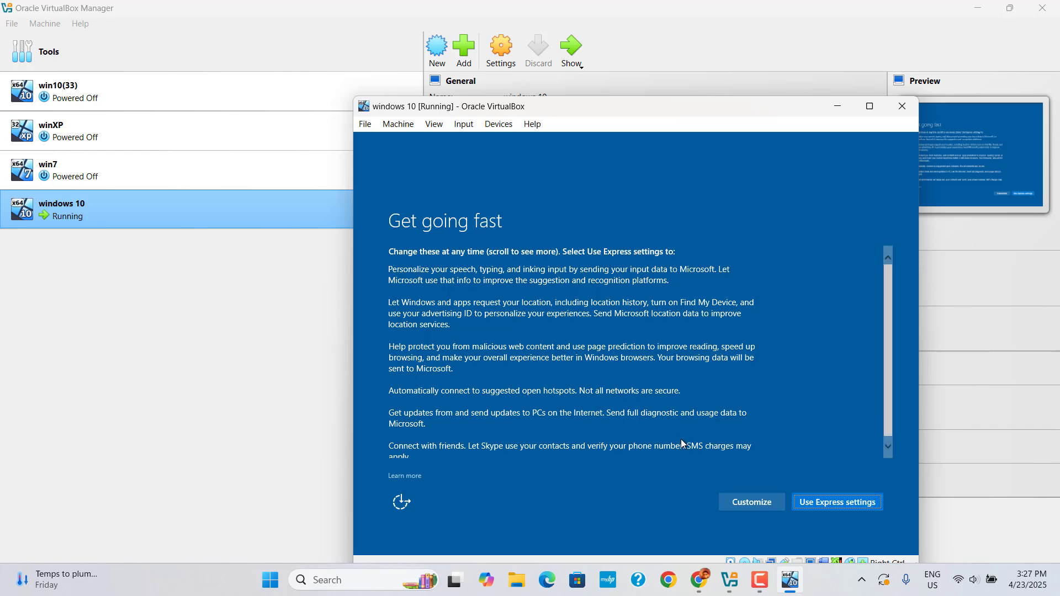
# Apply the Express settings and create a local account for the PC with a user name, password and password hint.
pyautogui.click(835, 506)
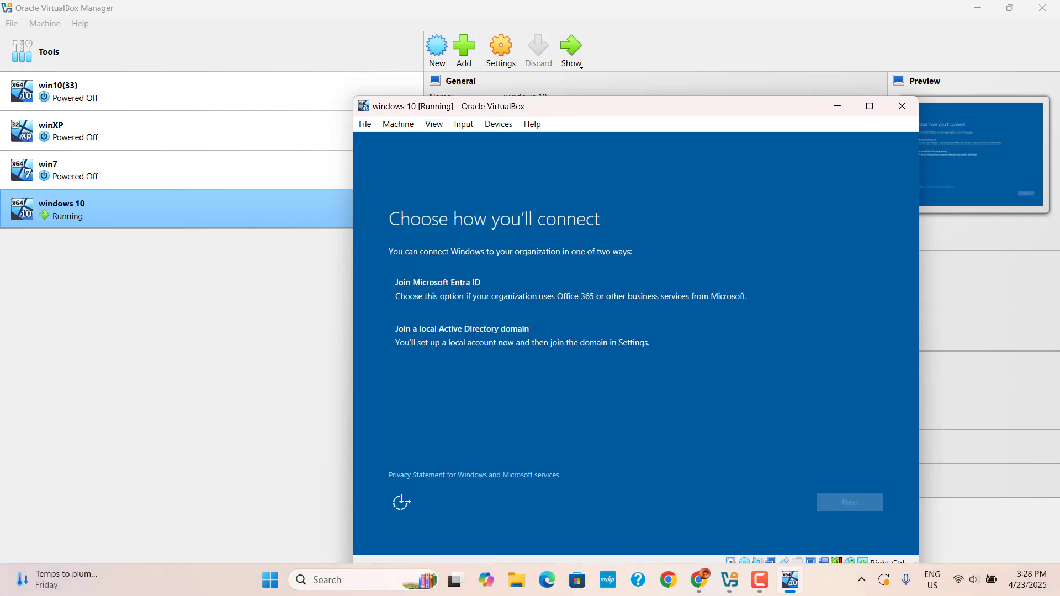
pyautogui.write('louis')
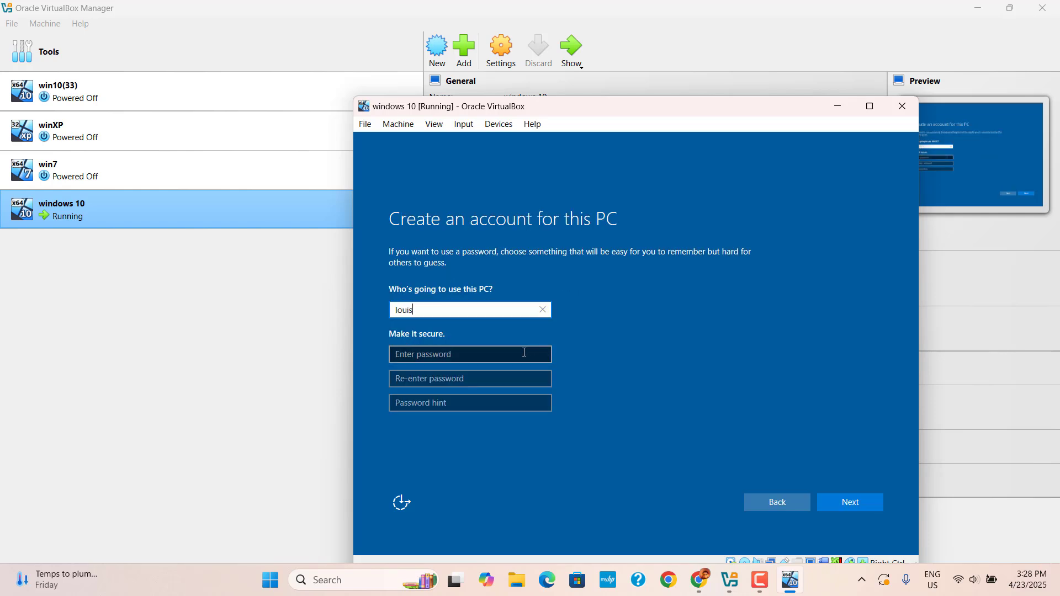
pyautogui.click(523, 352)
pyautogui.write('•••••••')
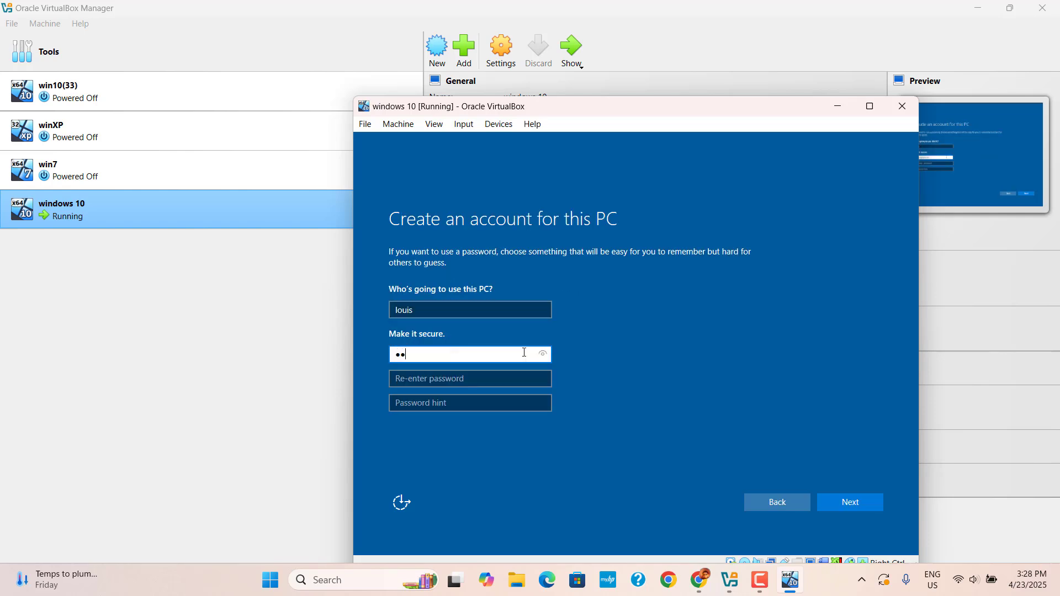
pyautogui.write('••••••')
pyautogui.click(867, 503)
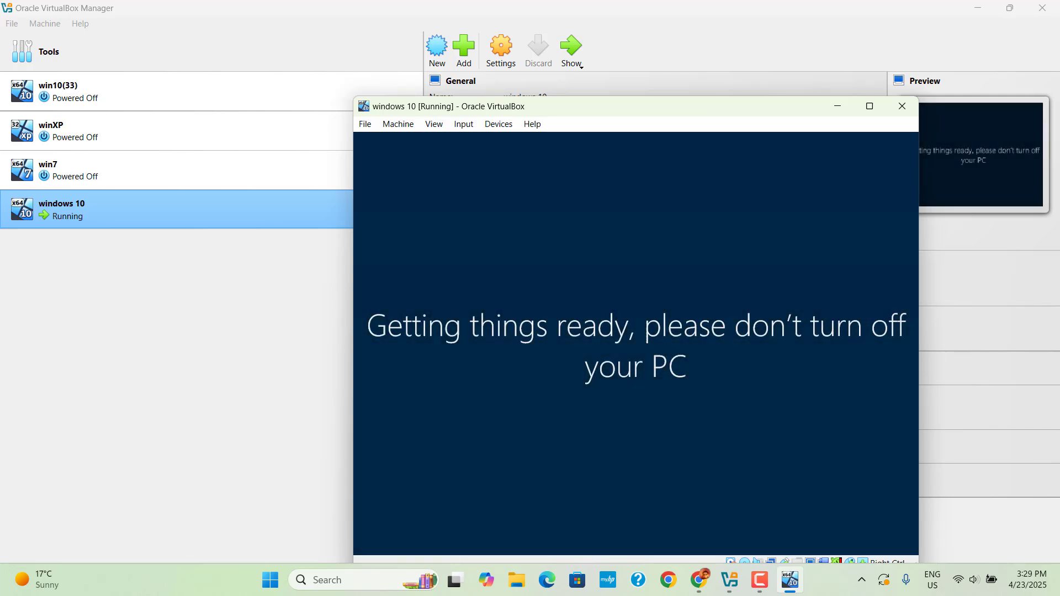
# Move the virtual machine window higher on the screen and allow the PC to be discoverable on the network.
pyautogui.moveTo(738, 107); pyautogui.dragTo(717, 56)
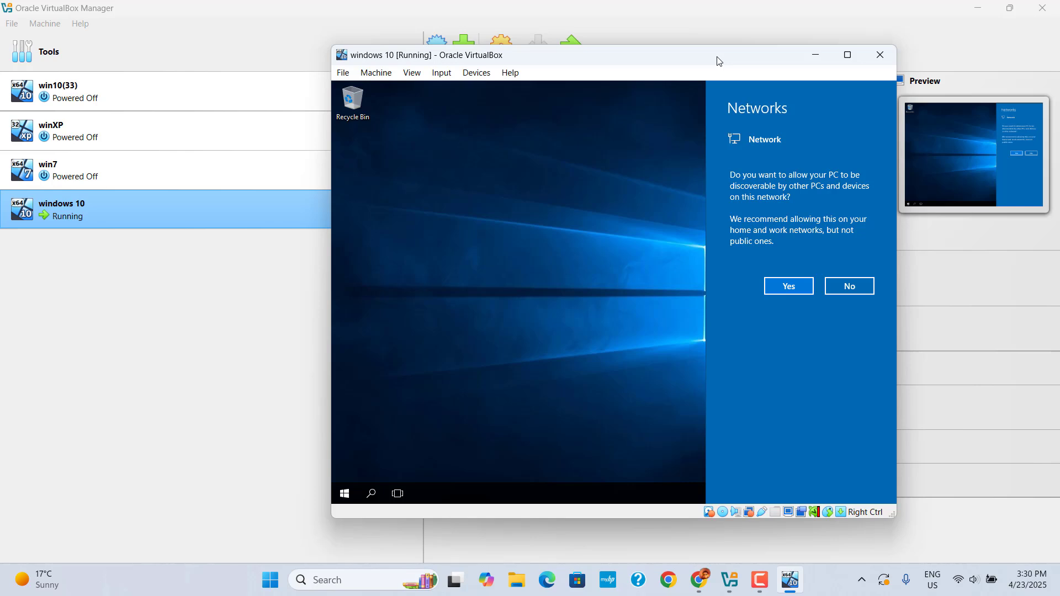
pyautogui.click(788, 288)
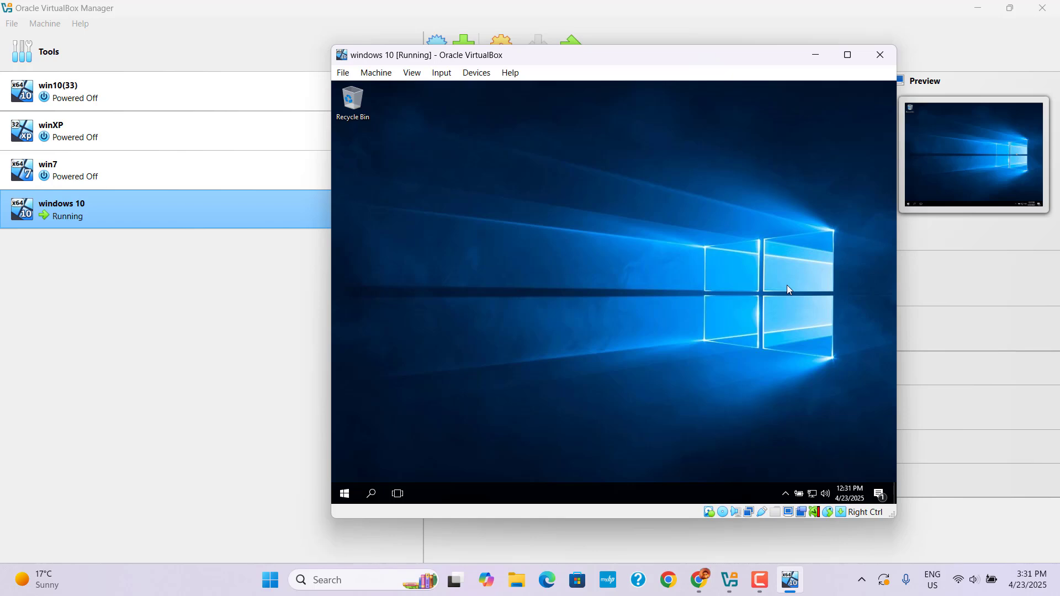
# Search the guest Windows for "pc" and open This PC.
pyautogui.click(343, 500)
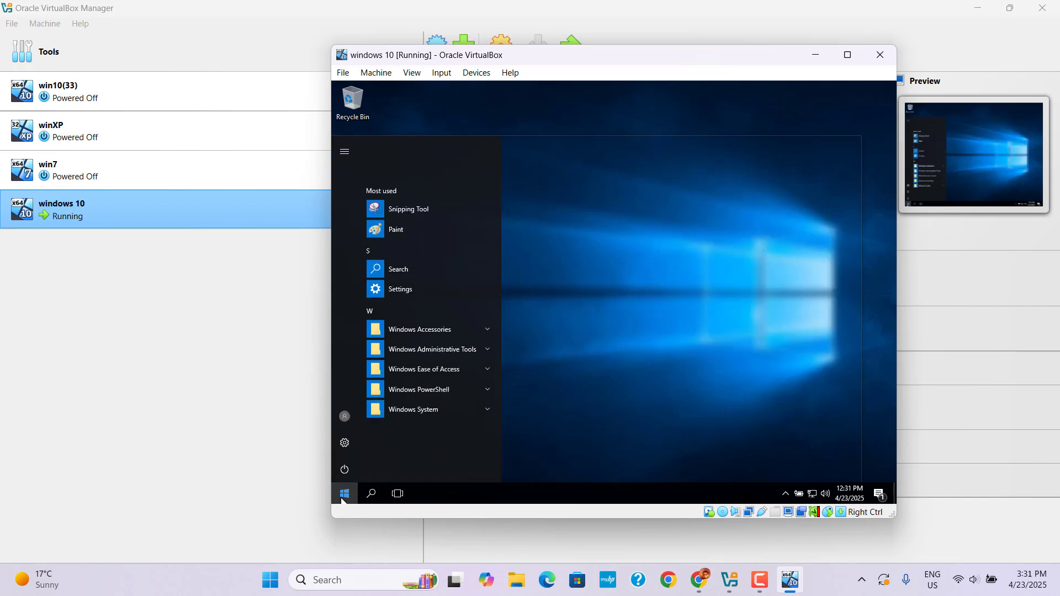
pyautogui.click(373, 494)
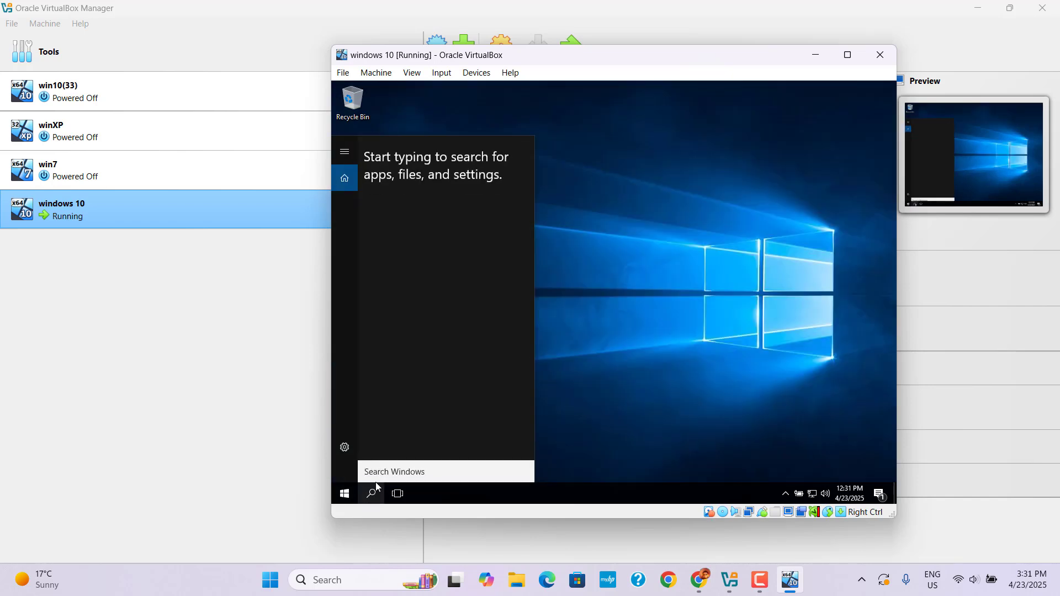
pyautogui.write('pc')
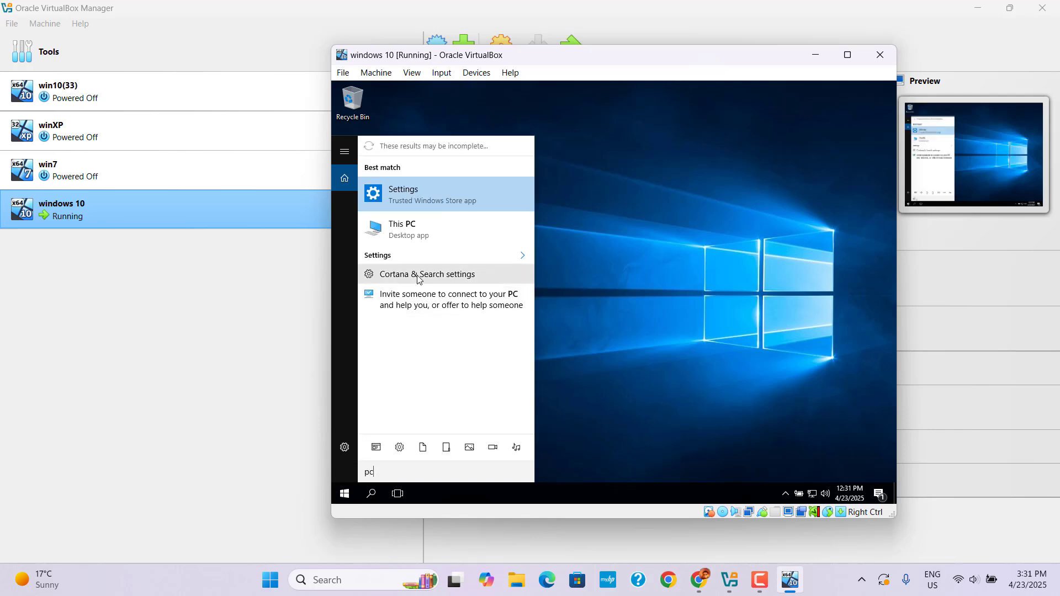
pyautogui.click(406, 227)
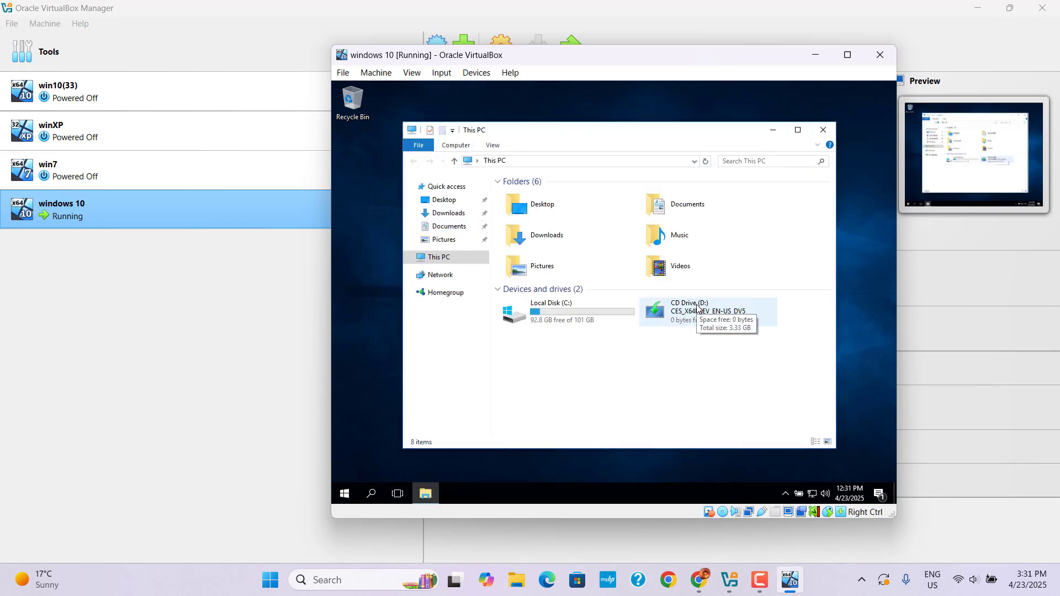
# Close the This PC window and insert the Guest Additions CD image into the virtual machine.
pyautogui.click(822, 133)
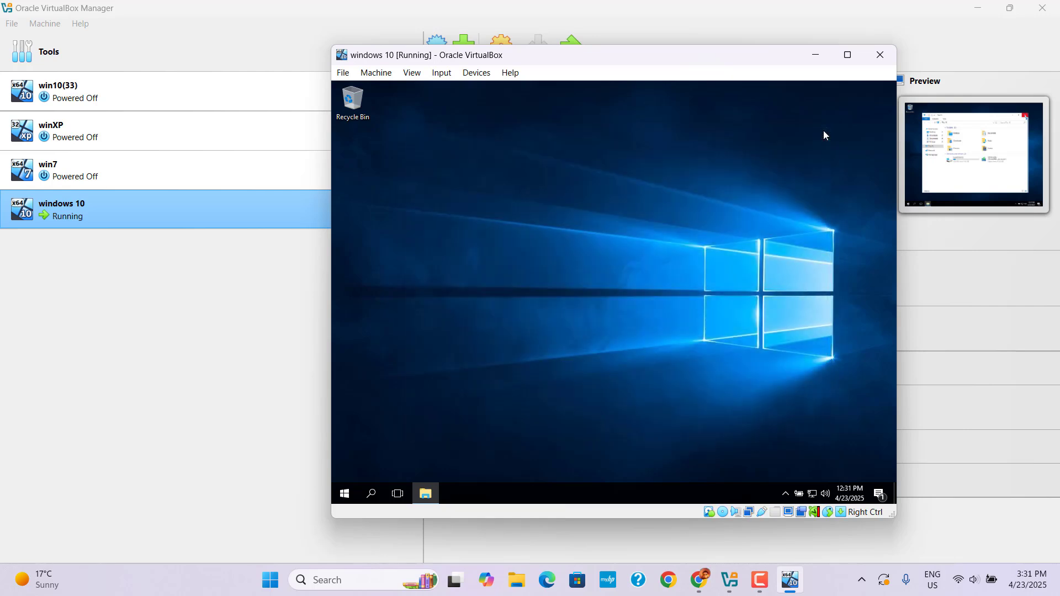
pyautogui.click(441, 73)
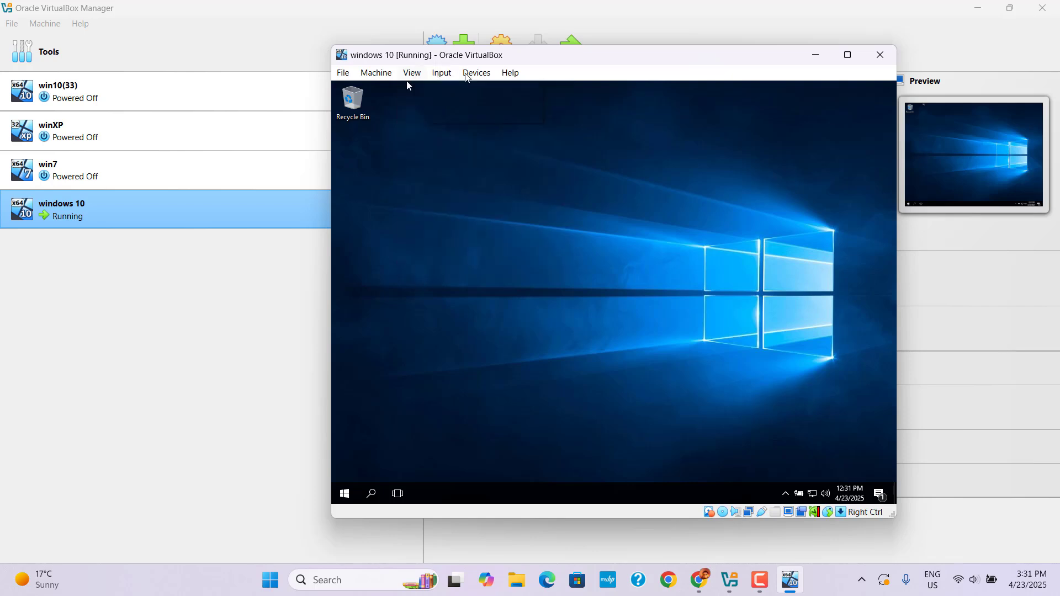
pyautogui.click(465, 74)
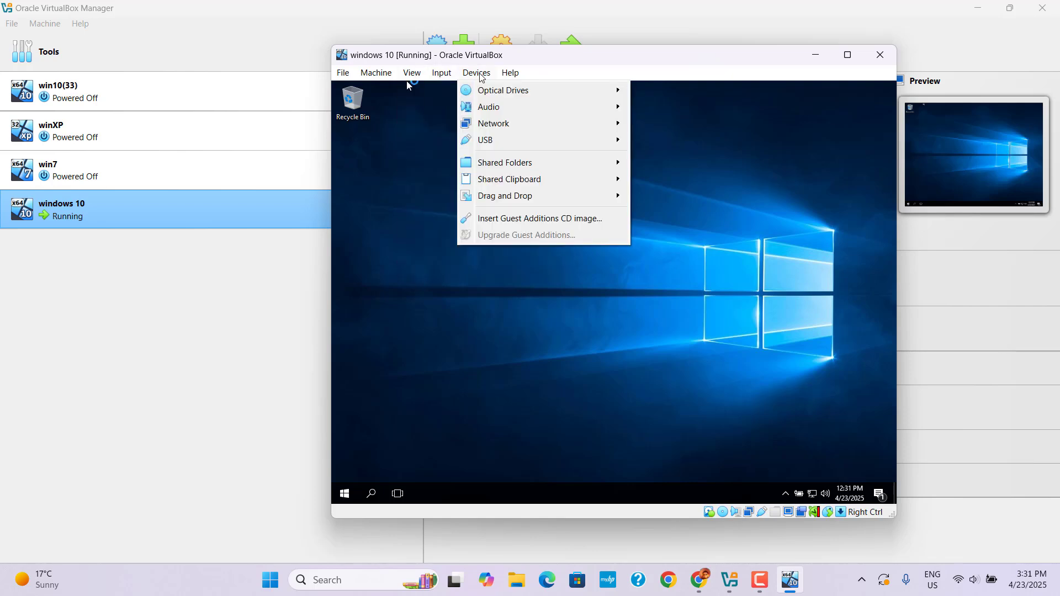
pyautogui.click(502, 221)
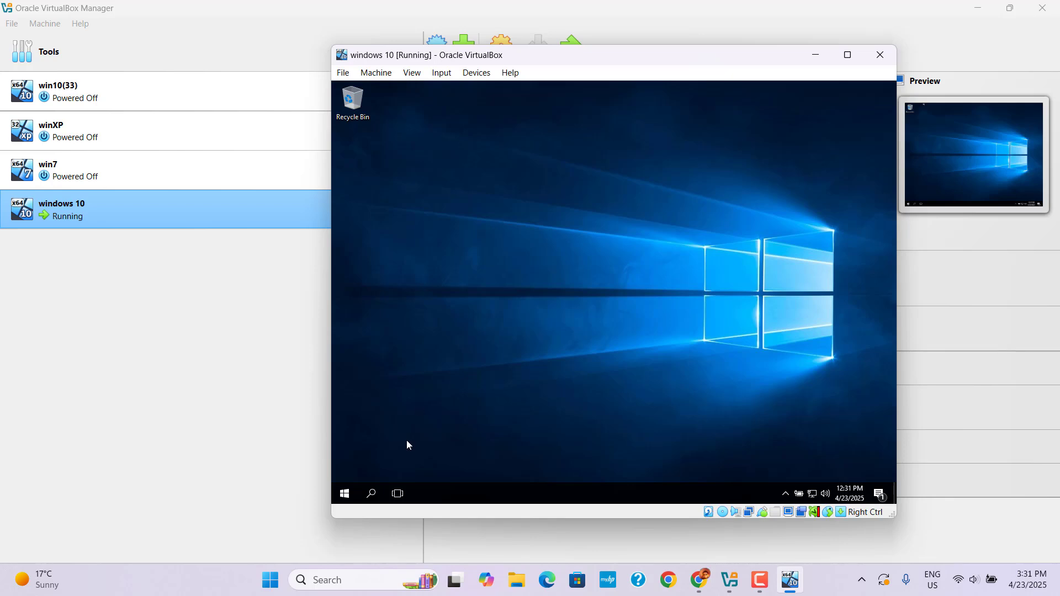
# Search the guest Windows for "pc" and pin This PC to Start.
pyautogui.click(371, 496)
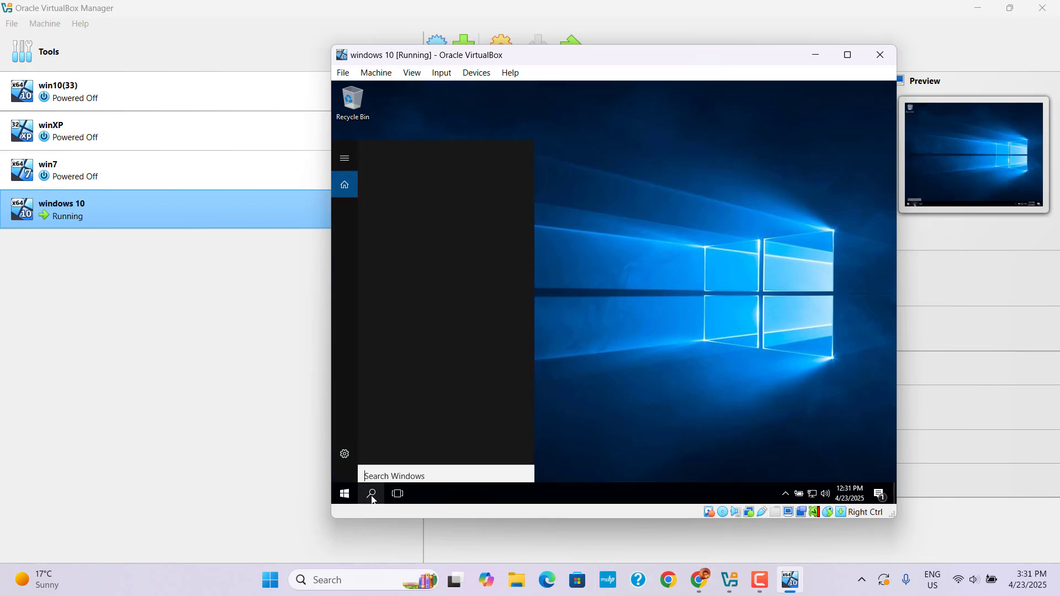
pyautogui.write('pc')
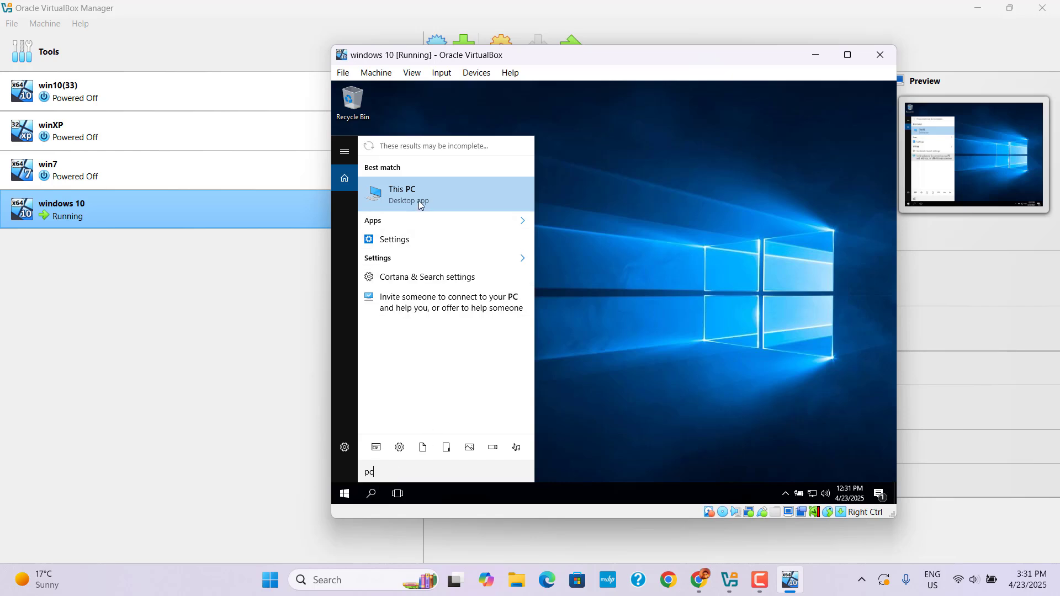
pyautogui.rightClick(416, 190)
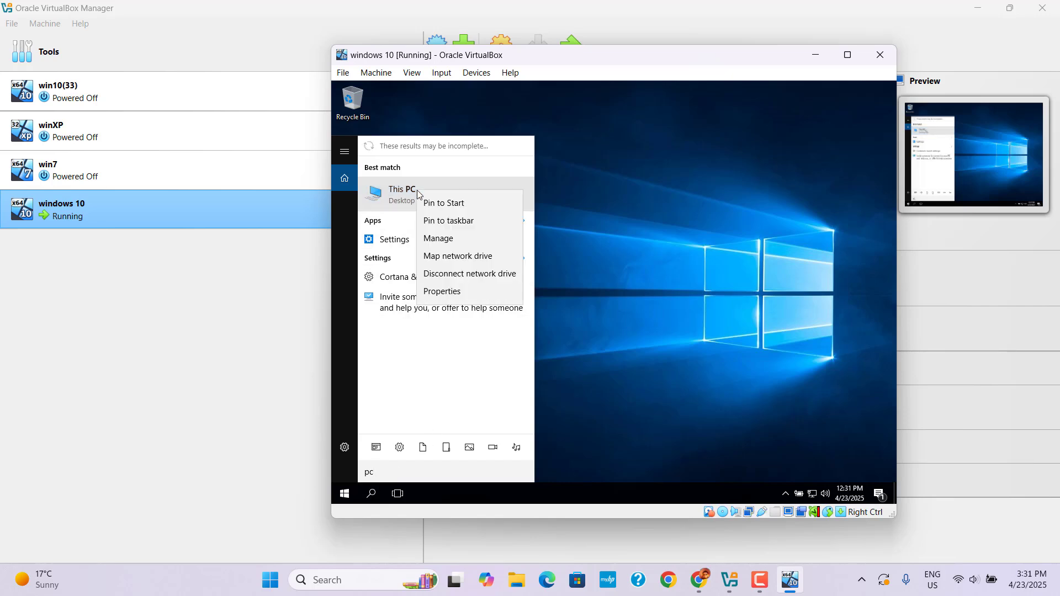
pyautogui.click(443, 204)
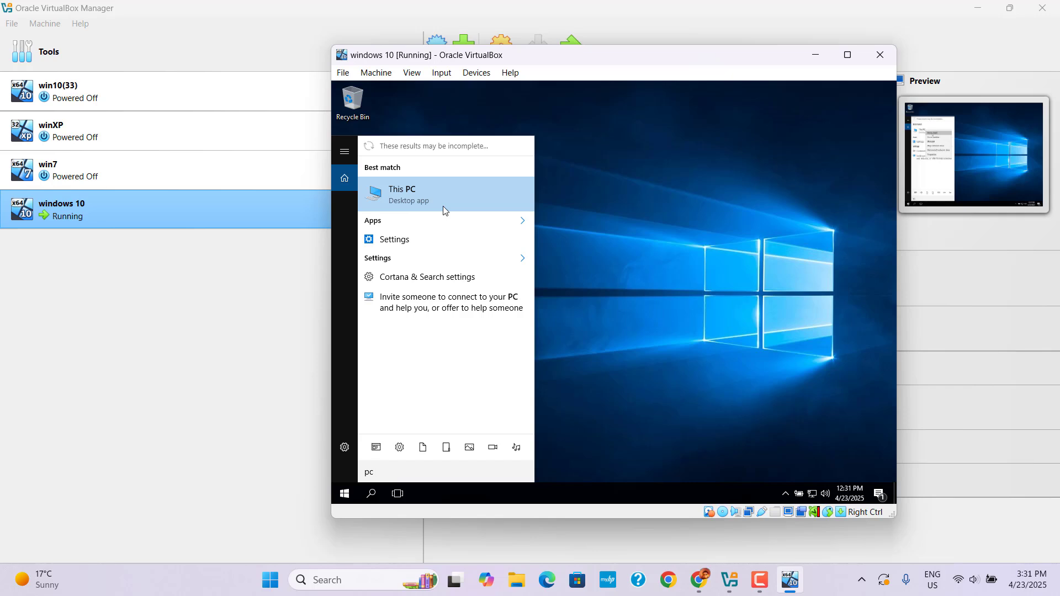
# Open This PC from the search results and open the VirtualBox Guest Additions CD drive (D:).
pyautogui.click(419, 194)
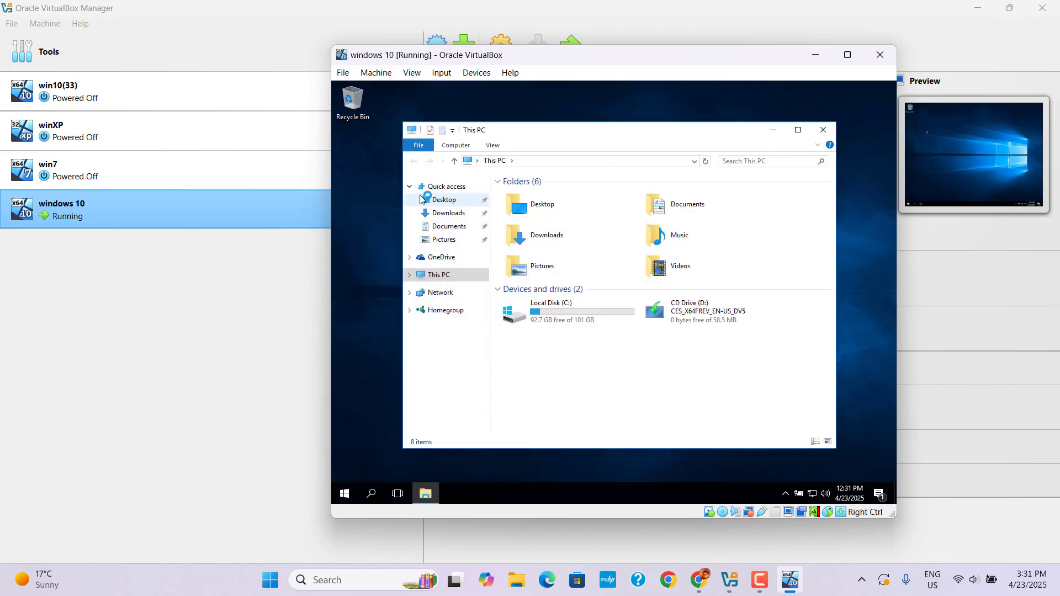
pyautogui.click(695, 316)
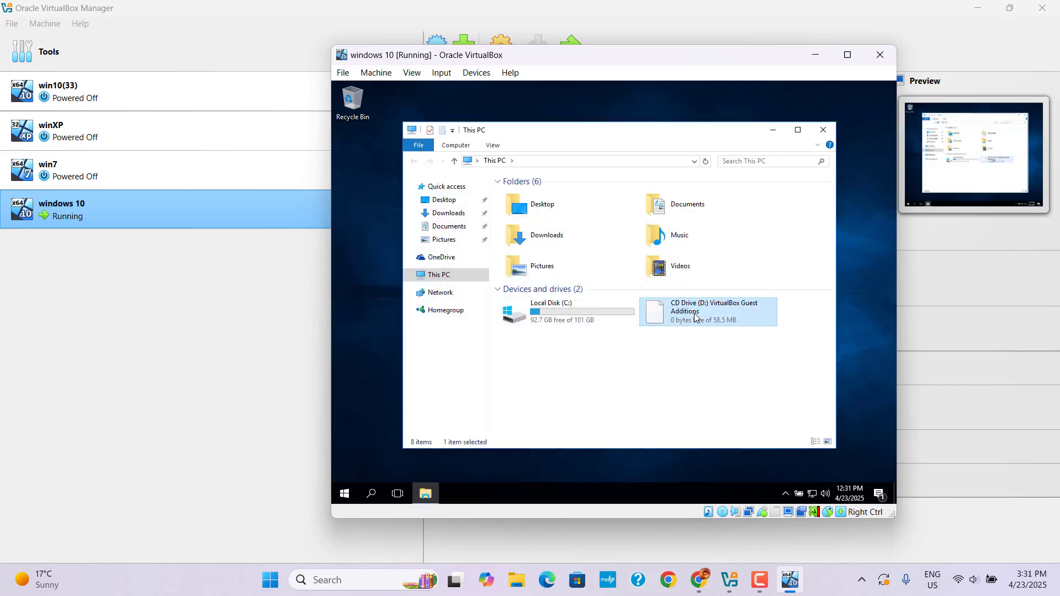
pyautogui.doubleClick(695, 317)
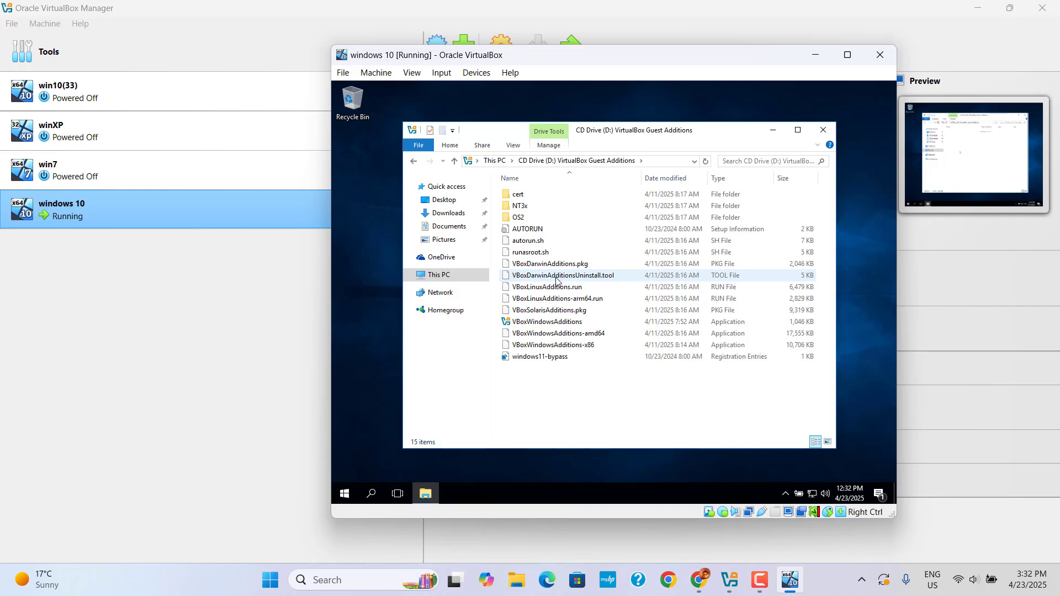
# Run VBoxWindowsAdditions-amd64, allow it to make changes, install Guest Additions in the default folder and reboot now.
pyautogui.doubleClick(562, 334)
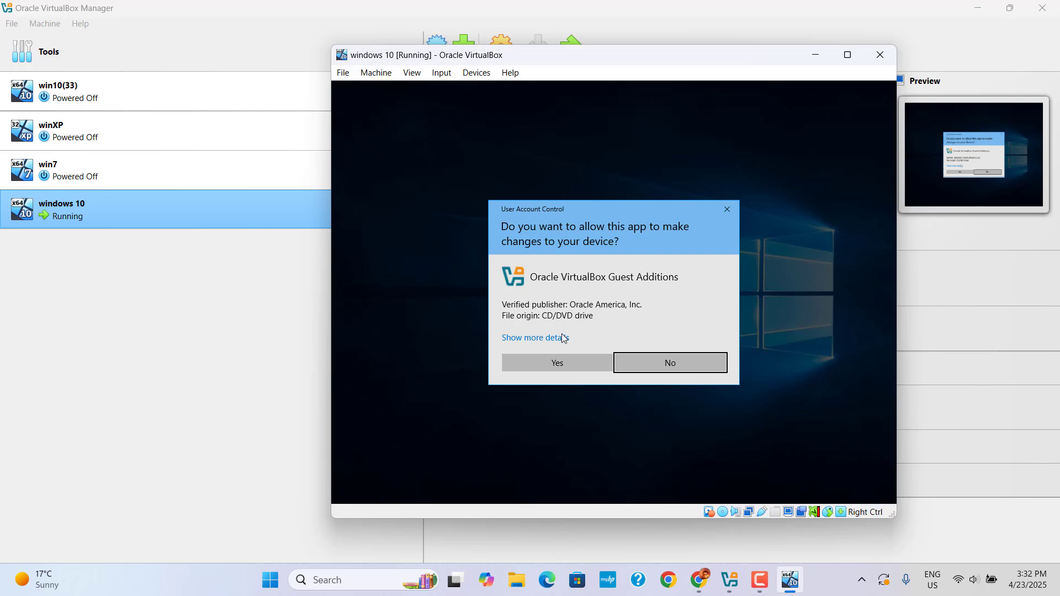
pyautogui.click(581, 360)
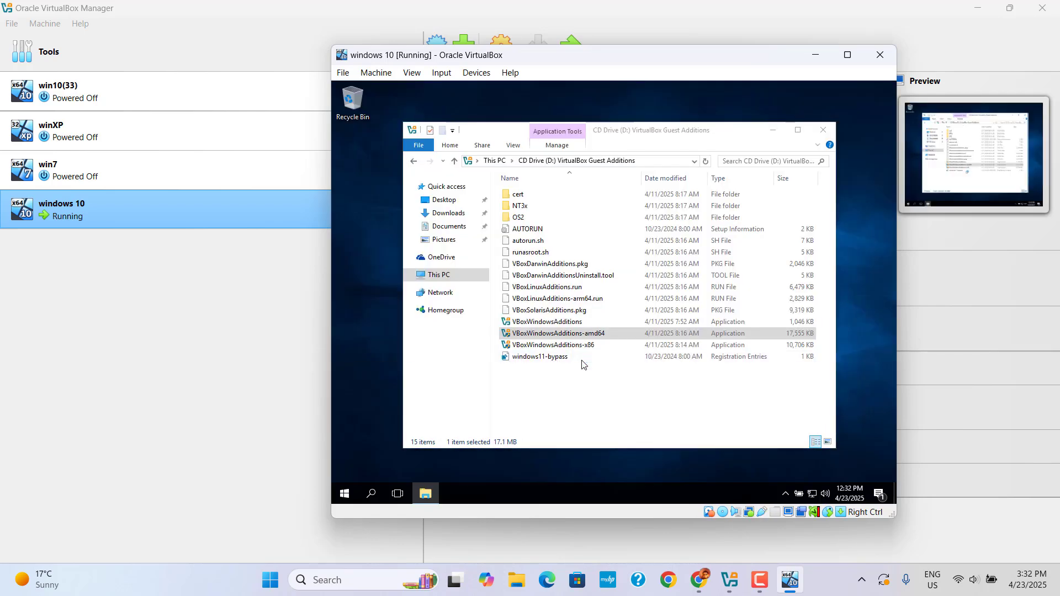
pyautogui.click(677, 378)
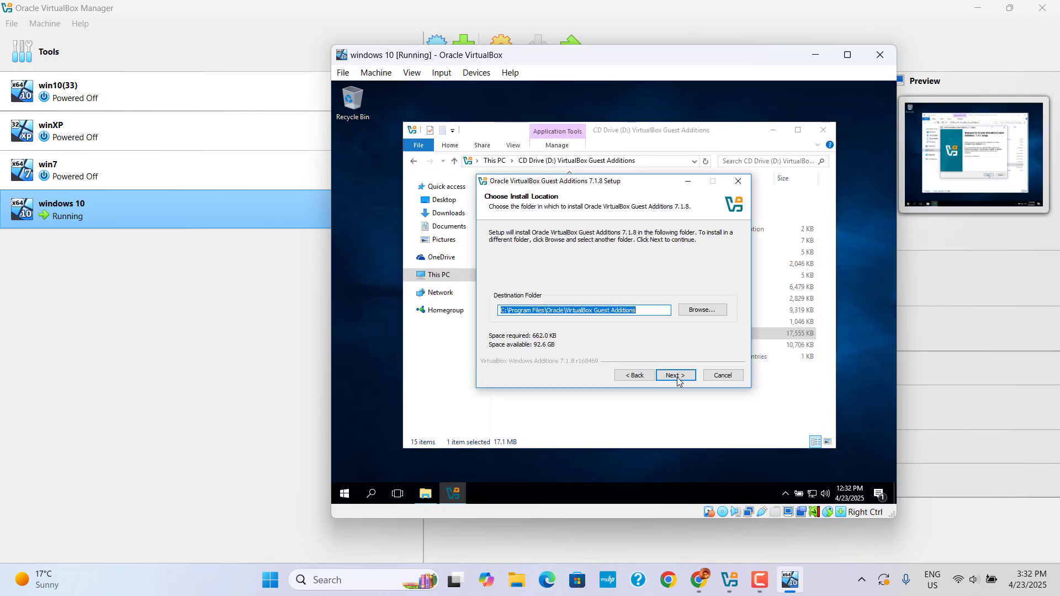
pyautogui.click(677, 378)
pyautogui.click(678, 379)
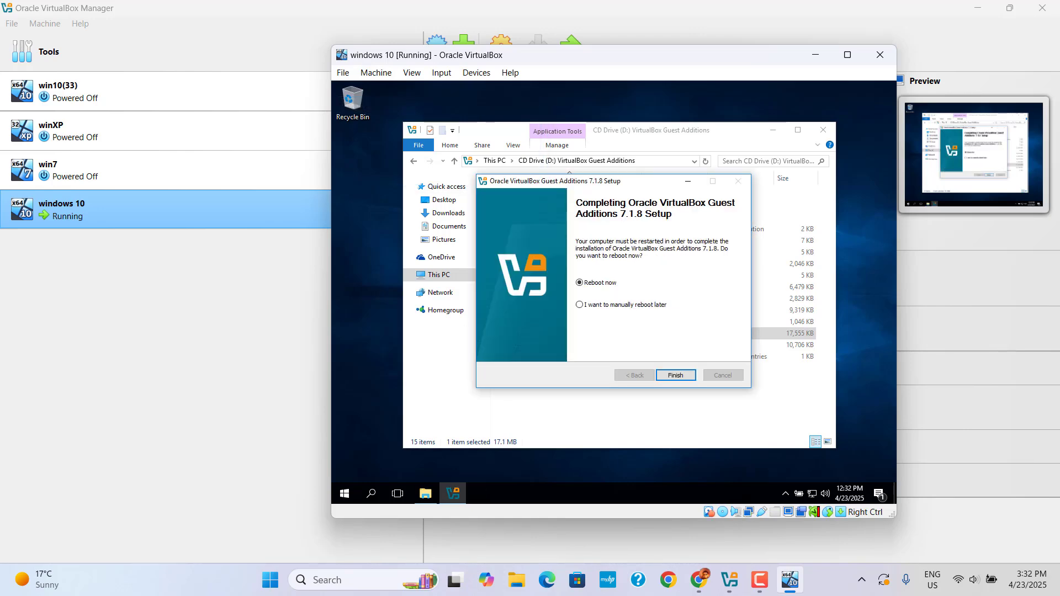
pyautogui.click(677, 378)
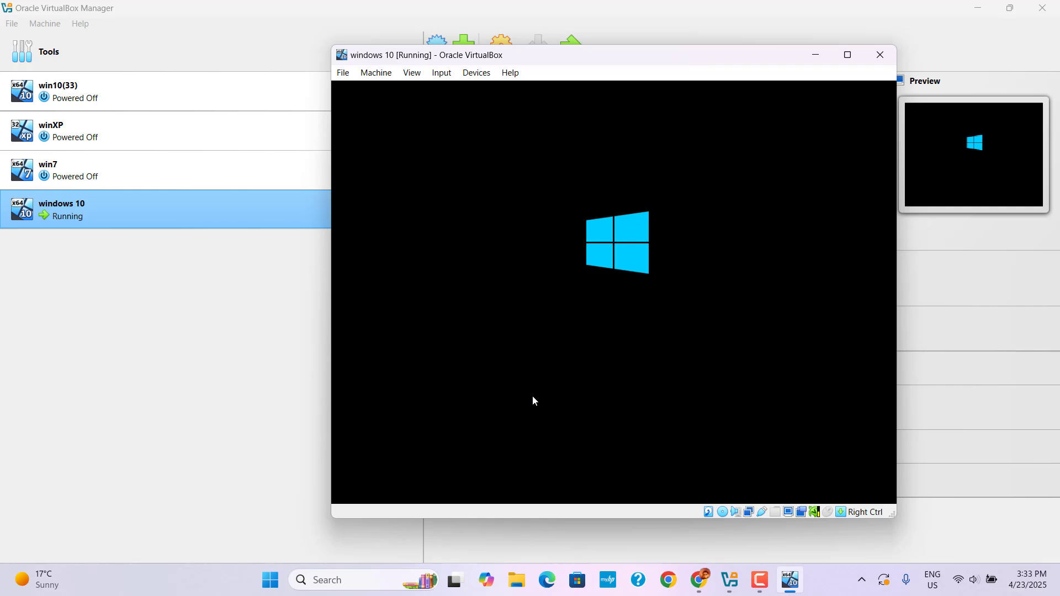
# Sign in to the restarted guest Windows with the account password.
pyautogui.click(532, 395)
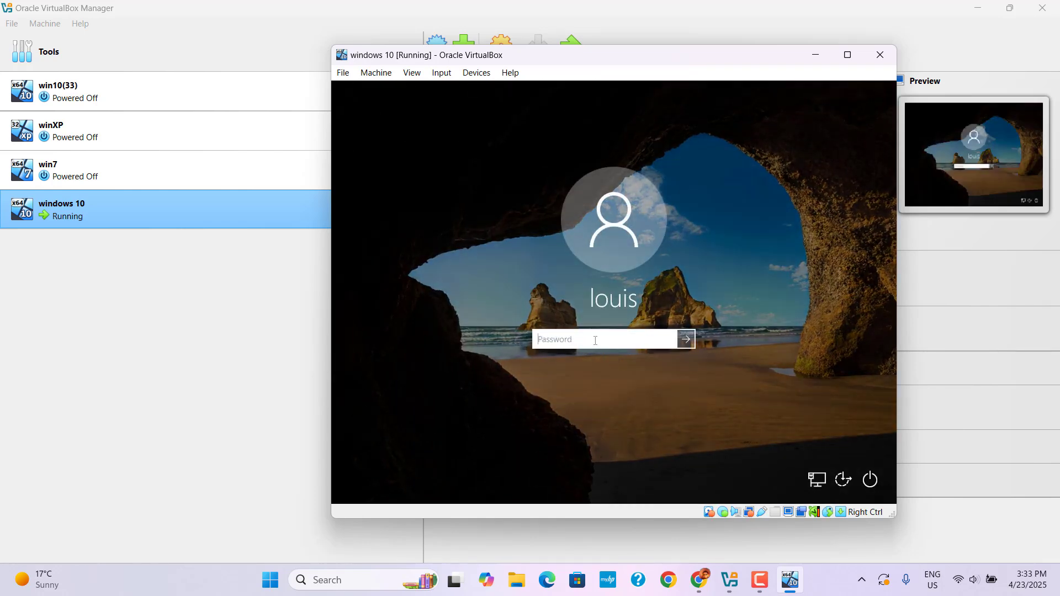
pyautogui.write('••••••••••••')
pyautogui.press('Return')
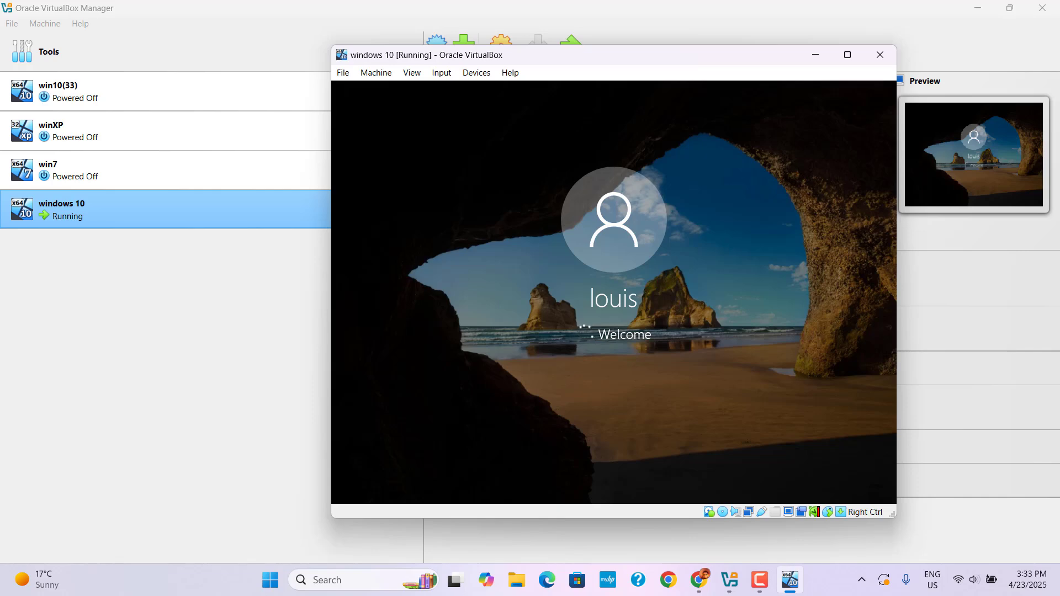
# Maximize the virtual machine window and insert the Guest Additions CD image again.
pyautogui.click(847, 55)
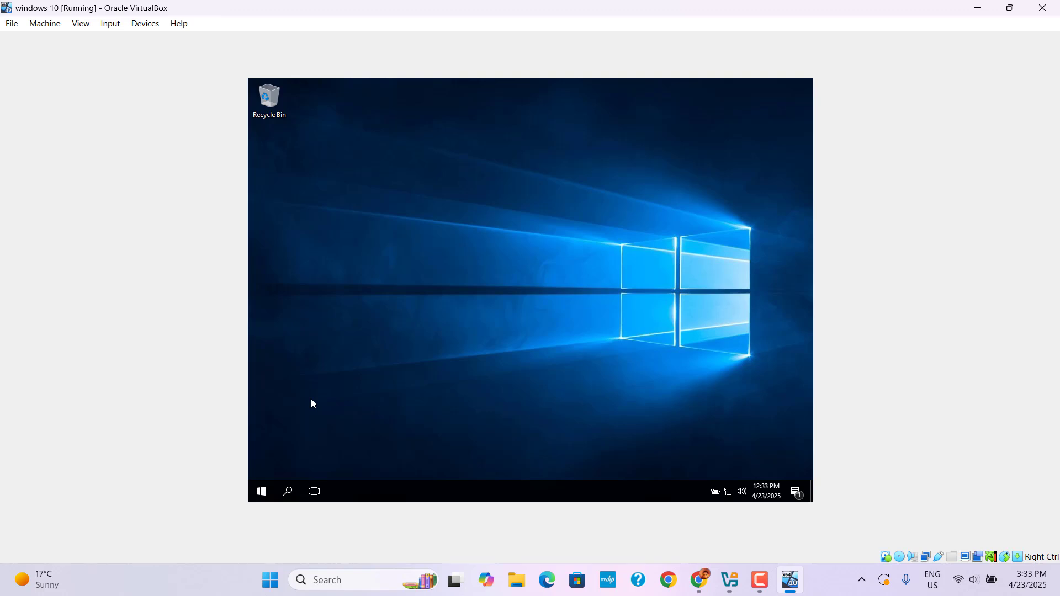
pyautogui.click(143, 26)
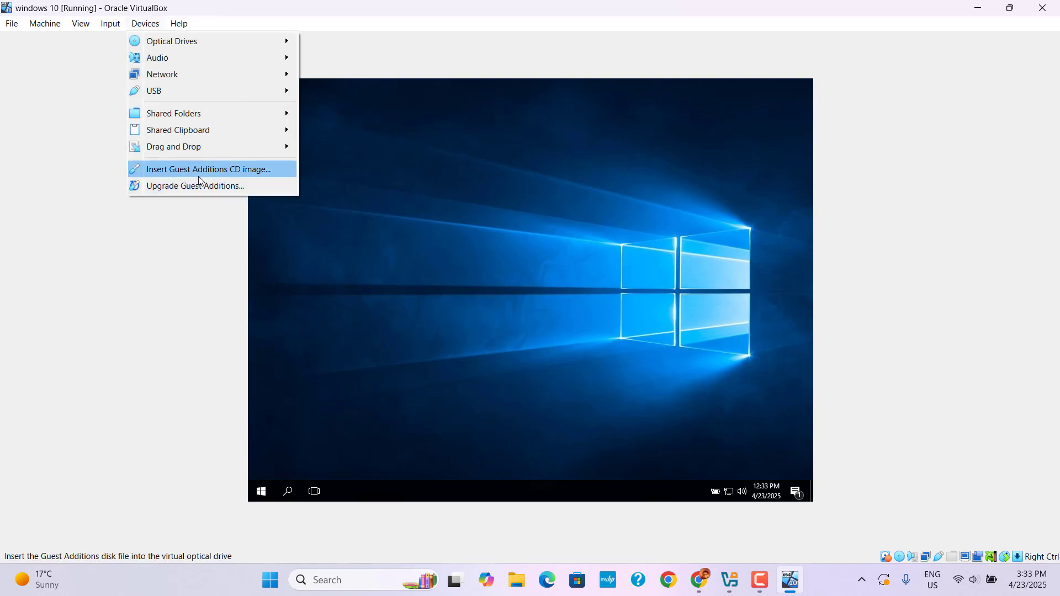
pyautogui.click(240, 173)
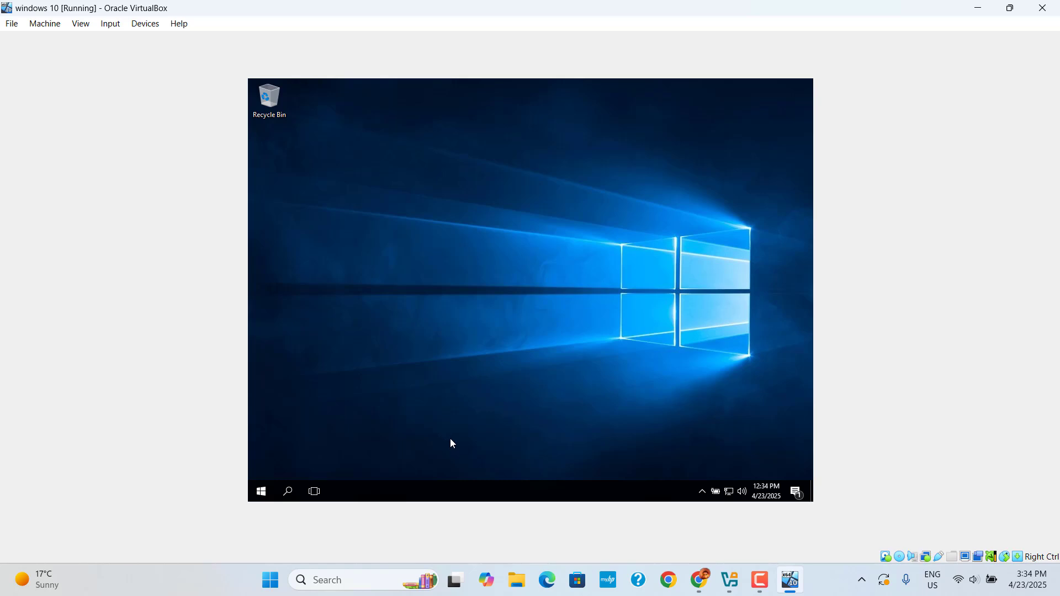
# Switch the virtual machine to full-screen mode and return it to windowed mode.
pyautogui.click(82, 26)
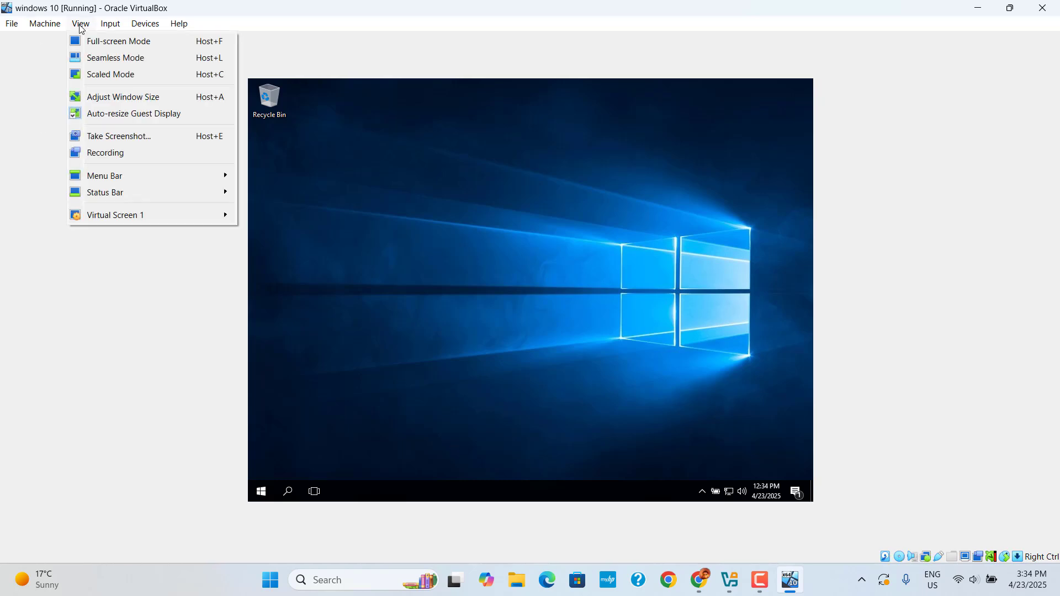
pyautogui.click(125, 42)
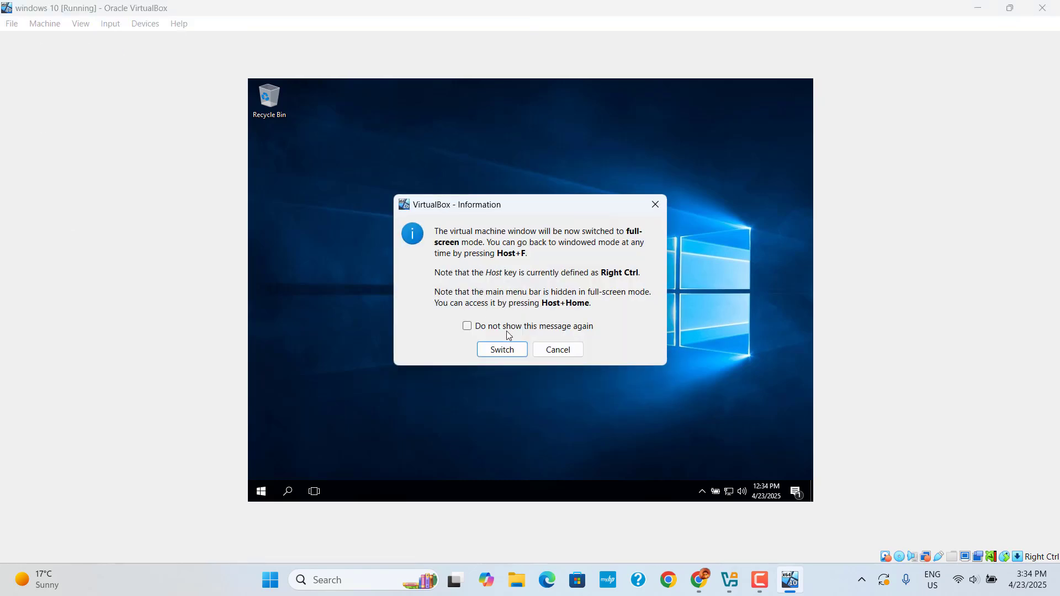
pyautogui.click(503, 349)
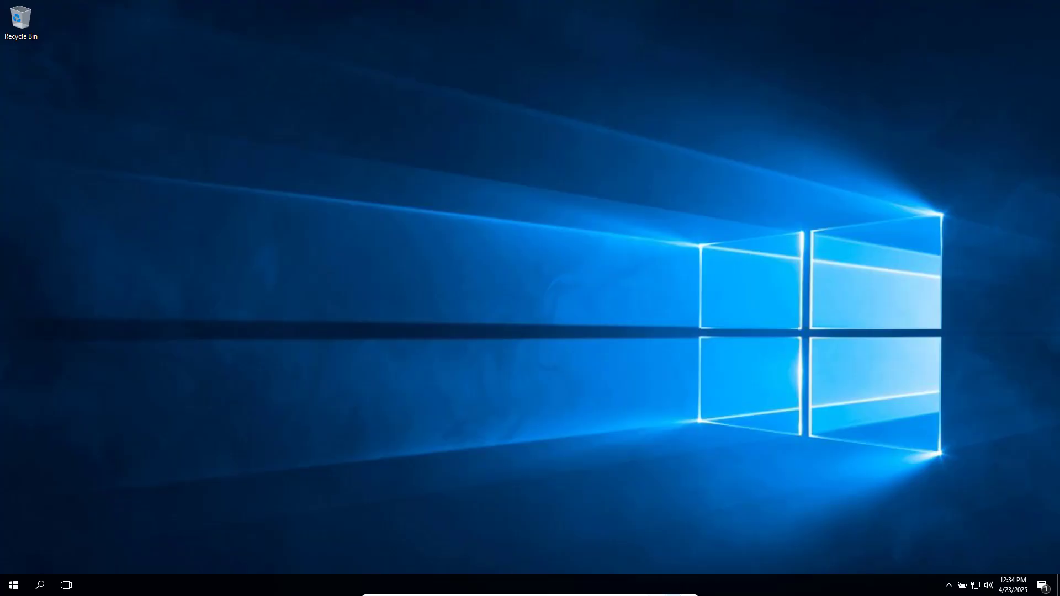
pyautogui.click(675, 590)
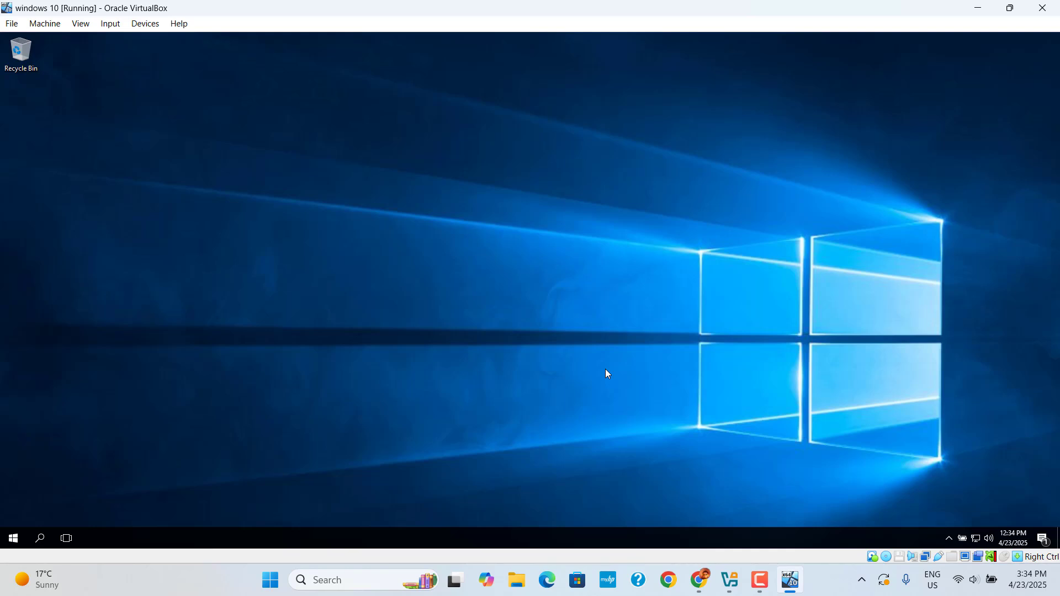
# Minimize the virtual machine and VirtualBox Manager windows to view the host desktop, and bring VirtualBox Manager back.
pyautogui.click(981, 4)
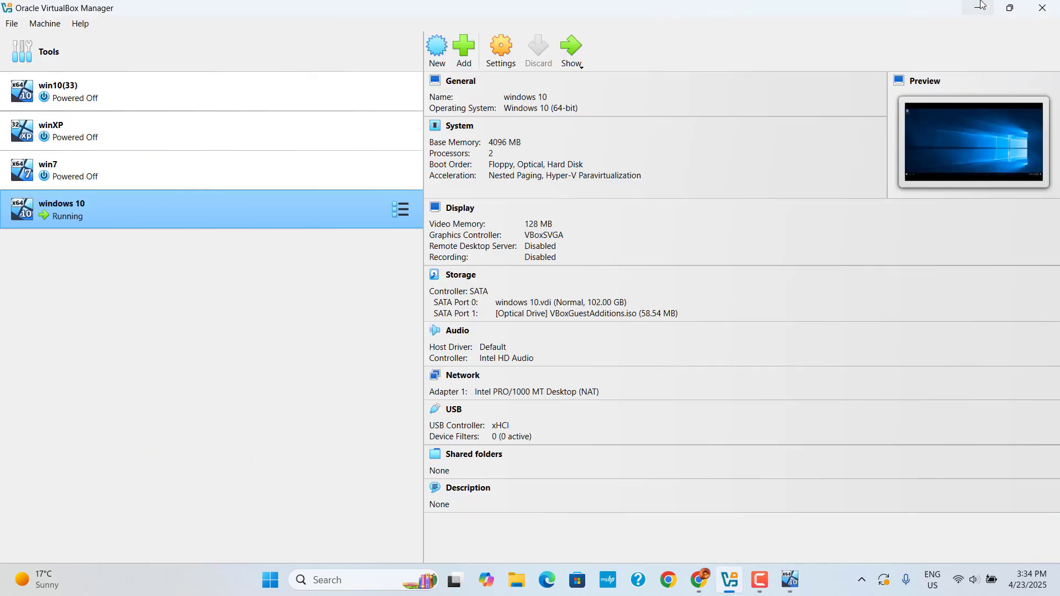
pyautogui.click(982, 4)
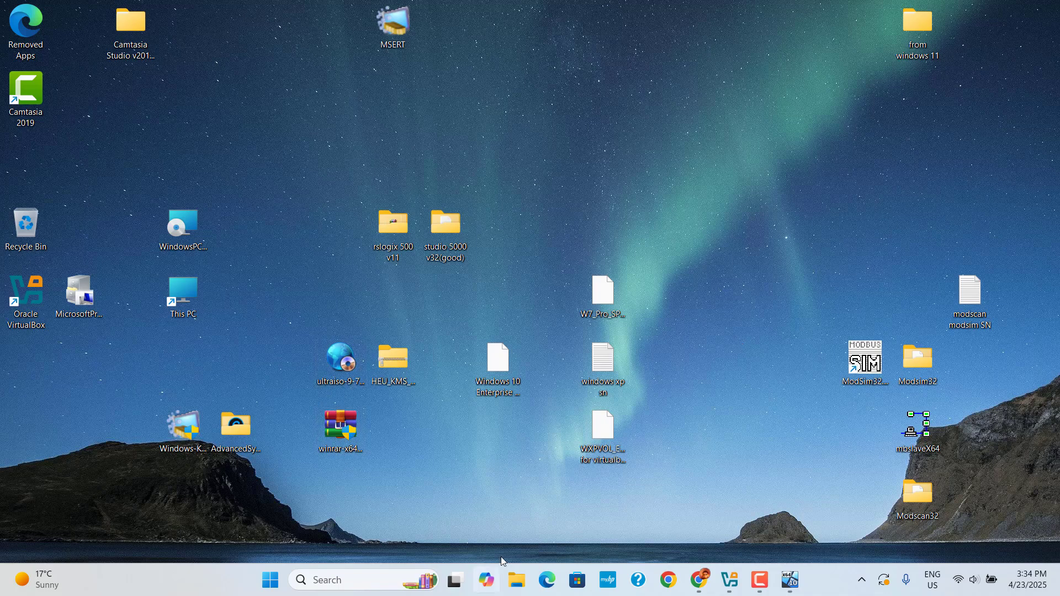
pyautogui.moveTo(782, 592)
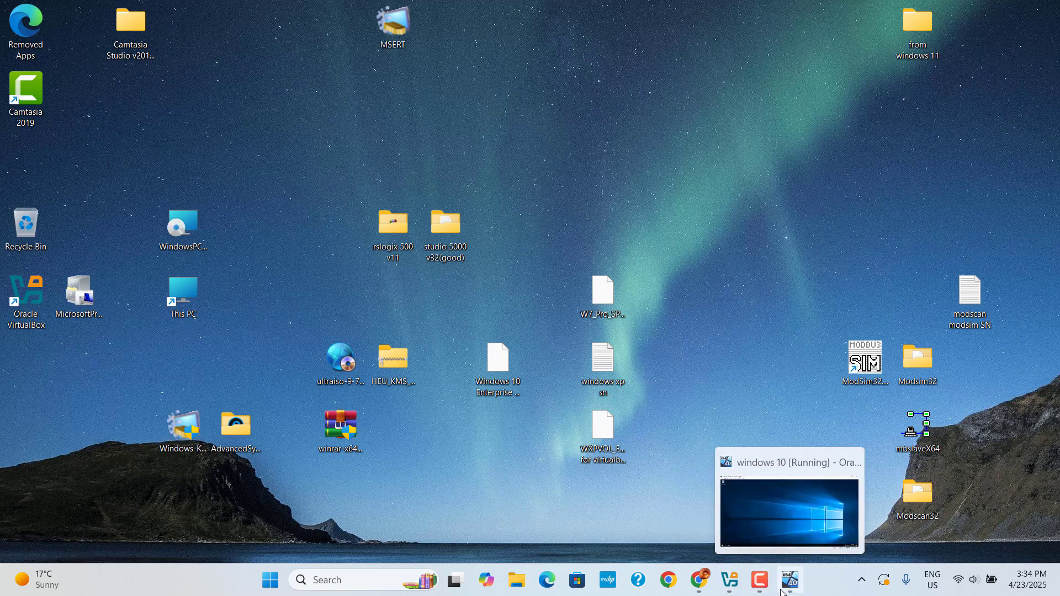
pyautogui.click(736, 589)
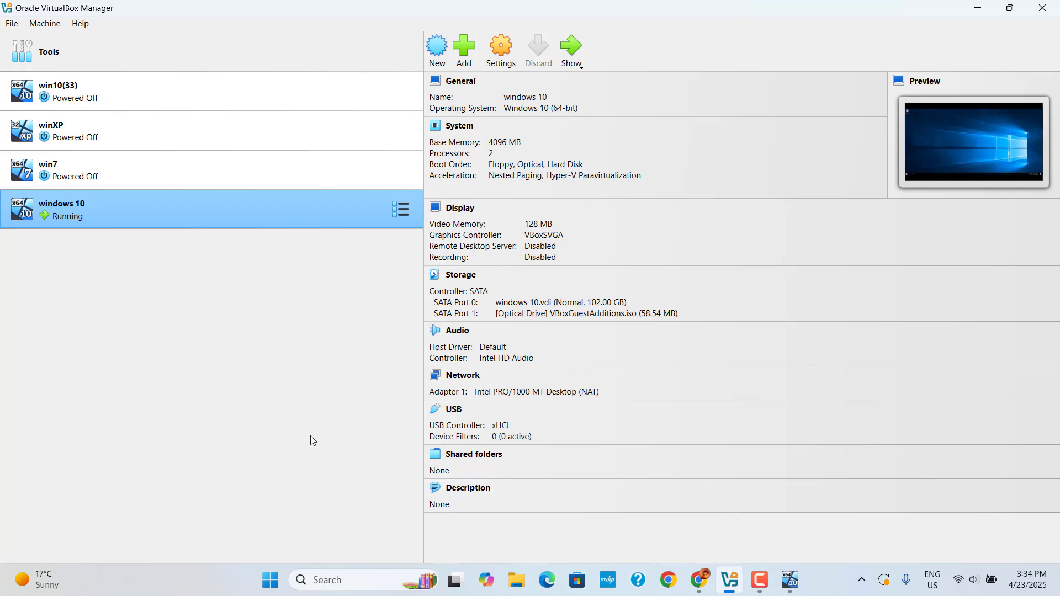
# Add the host Desktop folder as a shared folder of the windows 10 virtual machine, with Auto-mount and Make Permanent enabled.
pyautogui.click(506, 61)
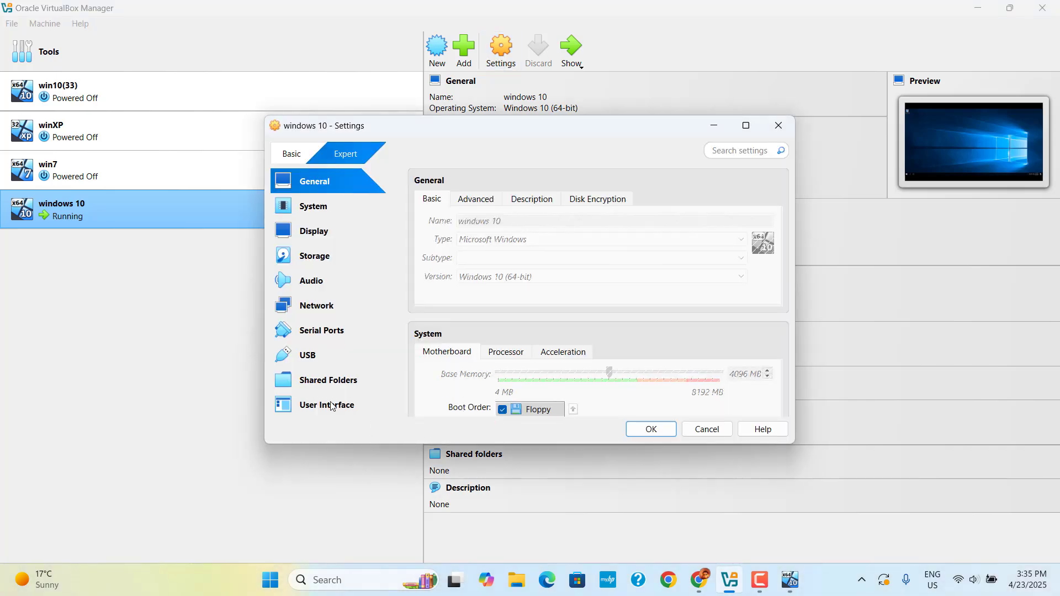
pyautogui.click(334, 381)
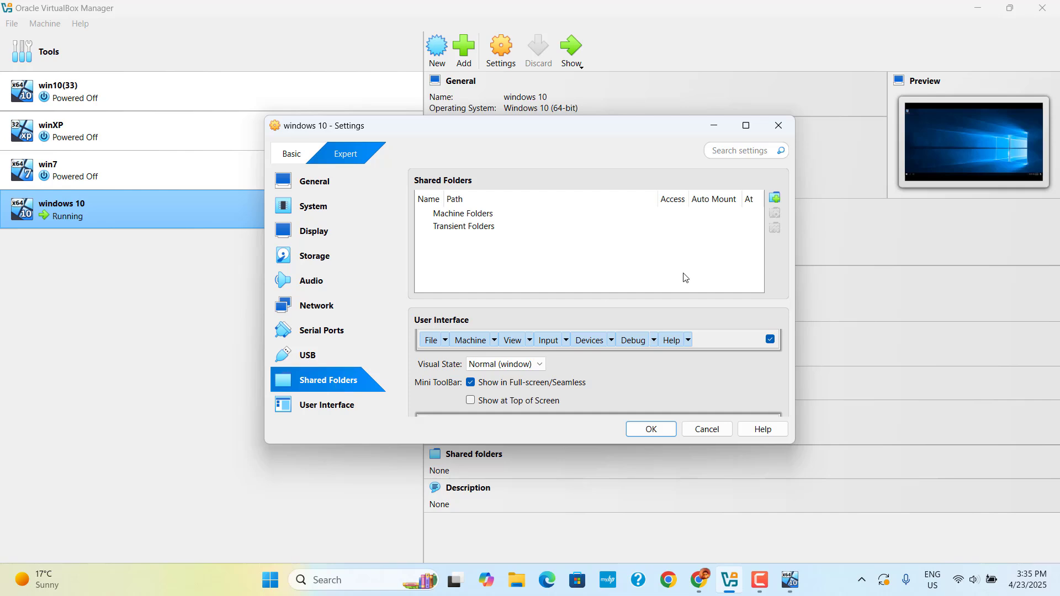
pyautogui.click(776, 201)
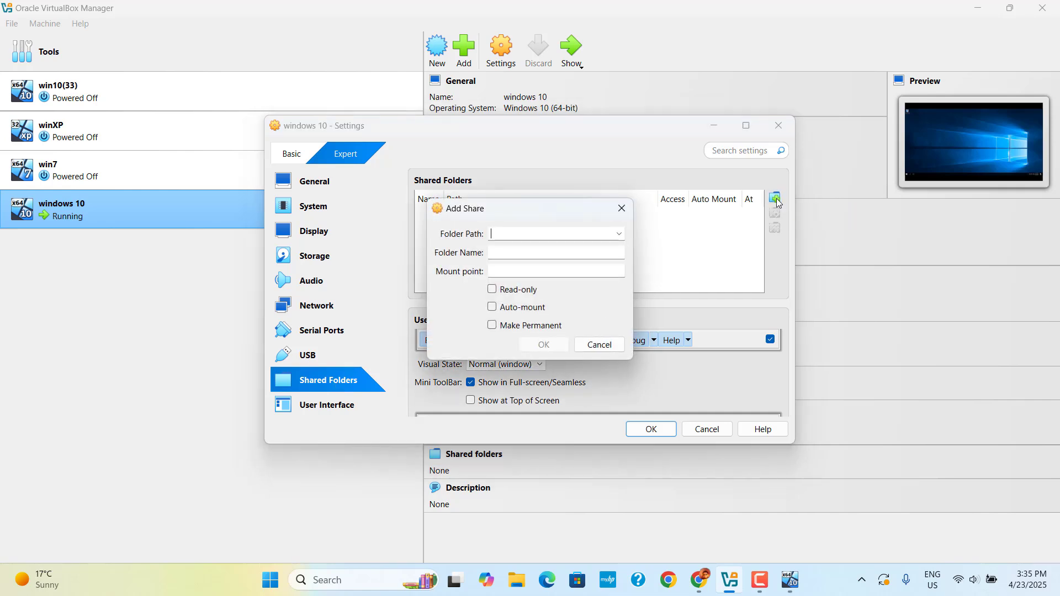
pyautogui.click(618, 234)
pyautogui.click(535, 262)
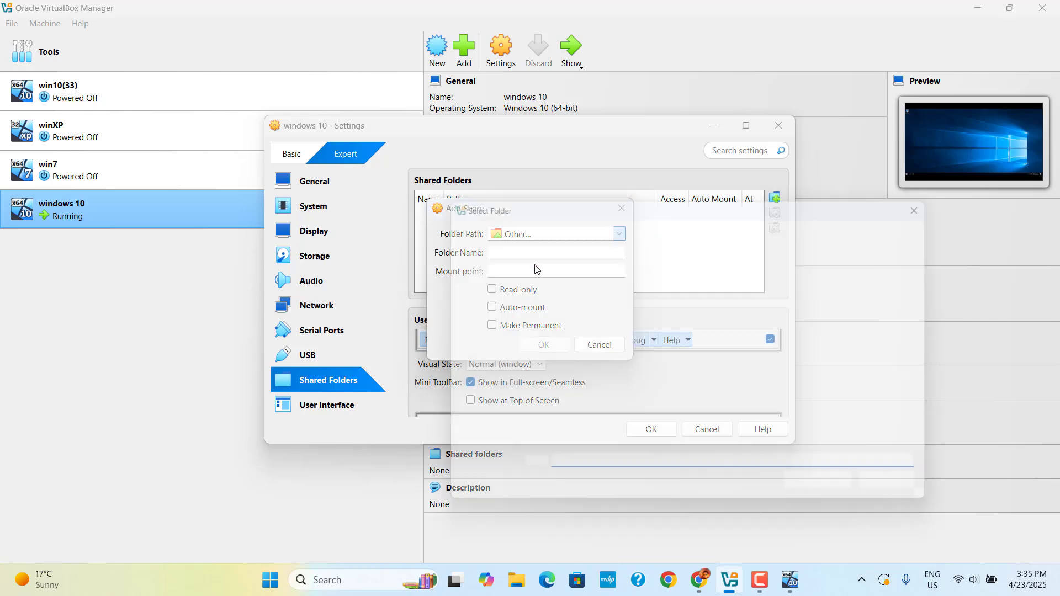
pyautogui.click(478, 350)
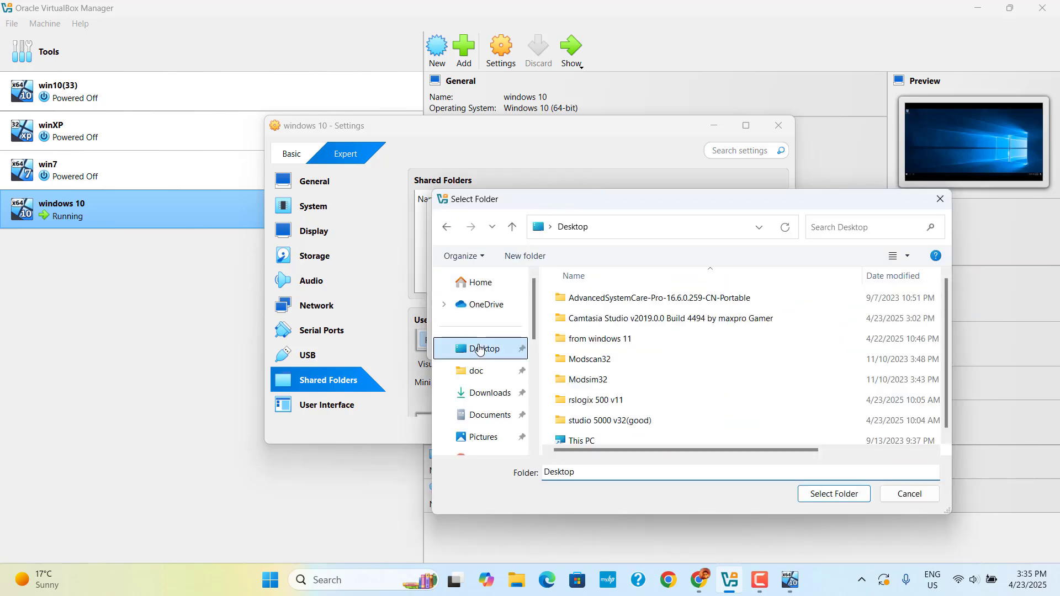
pyautogui.click(836, 499)
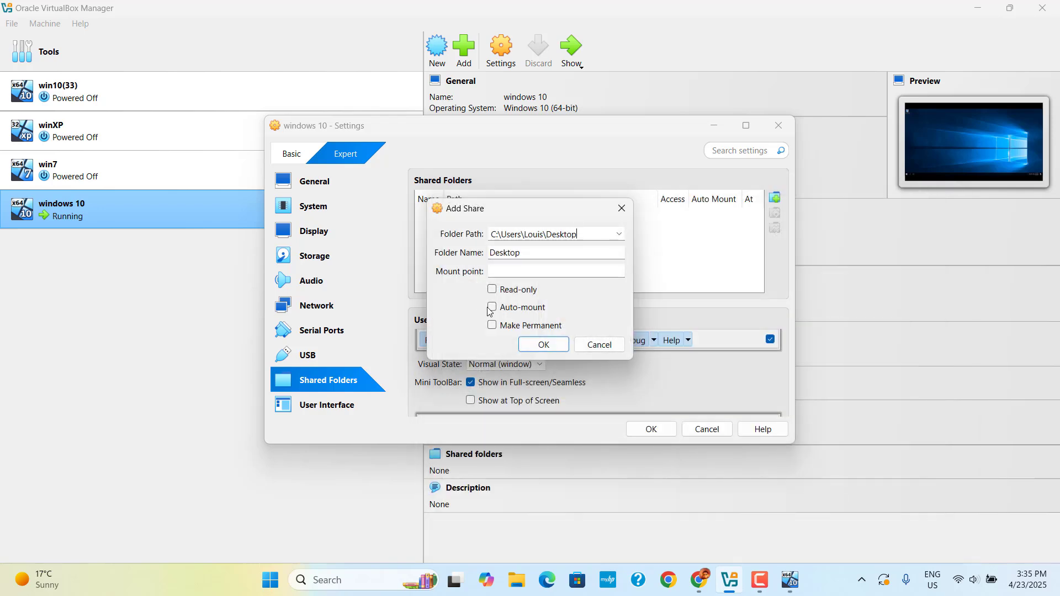
pyautogui.click(496, 310)
pyautogui.click(493, 325)
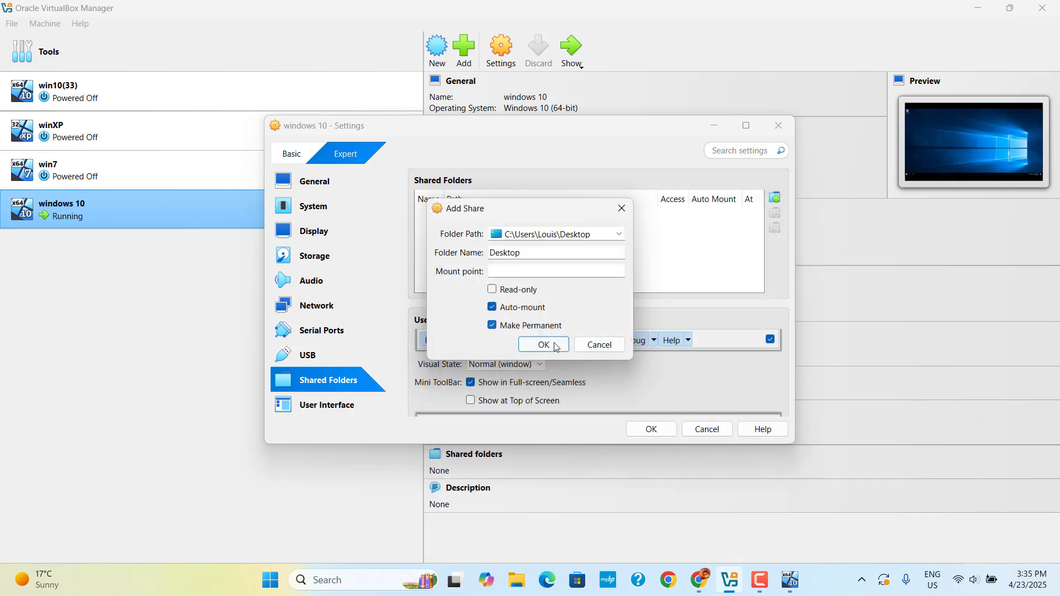
pyautogui.click(543, 345)
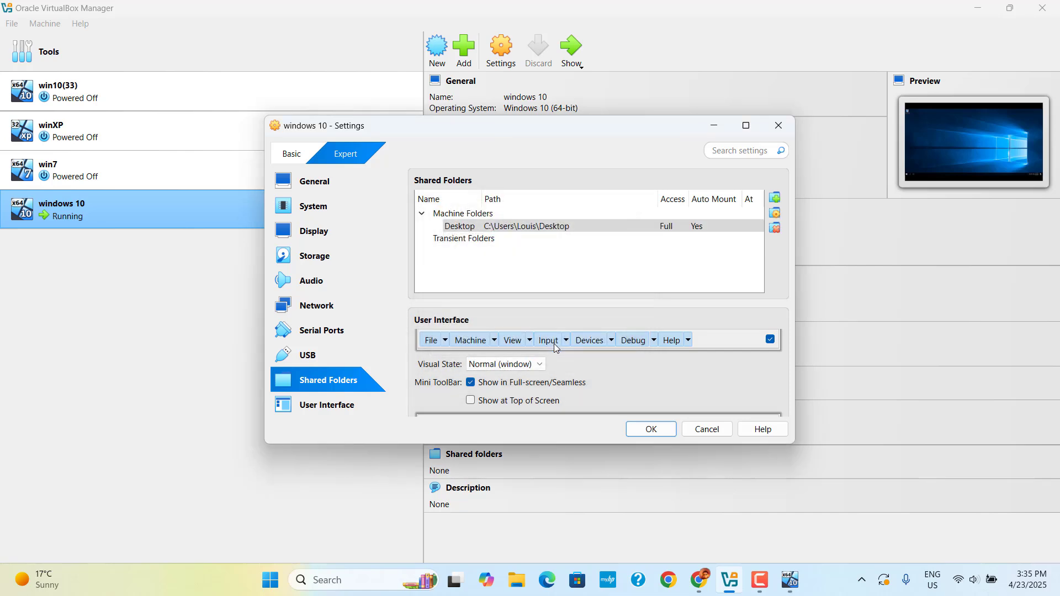
# Add the host Downloads folder as a second share with Auto-mount and Make Permanent enabled, and save the machine settings.
pyautogui.click(774, 201)
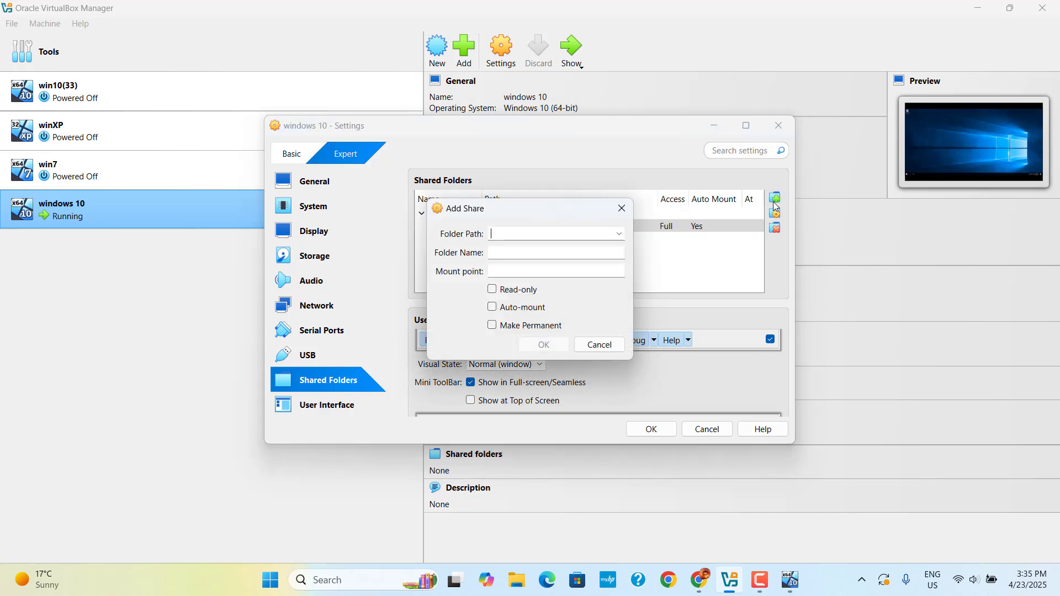
pyautogui.click(618, 235)
pyautogui.click(513, 324)
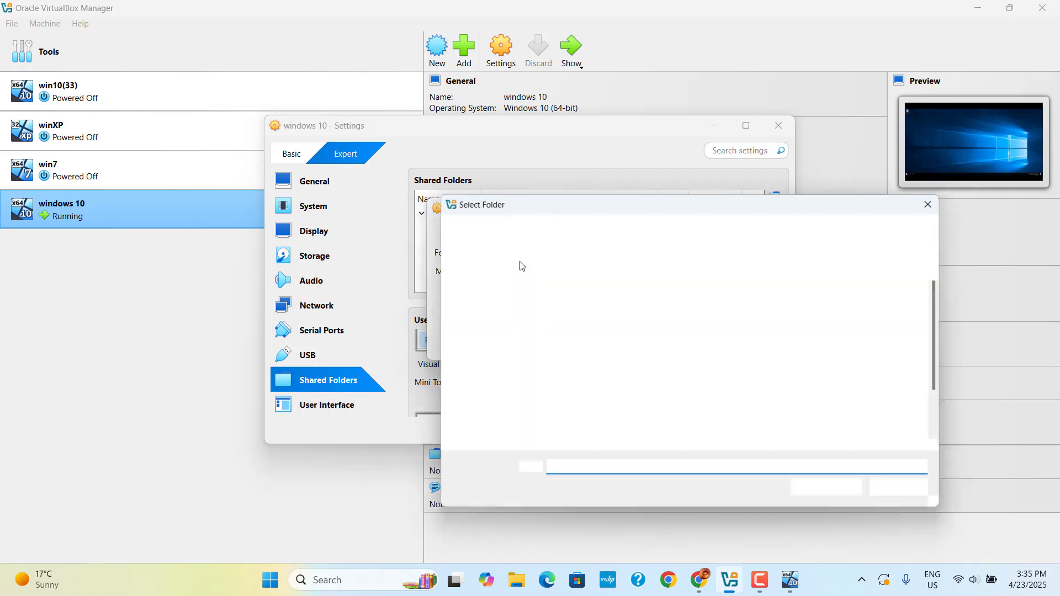
pyautogui.click(486, 393)
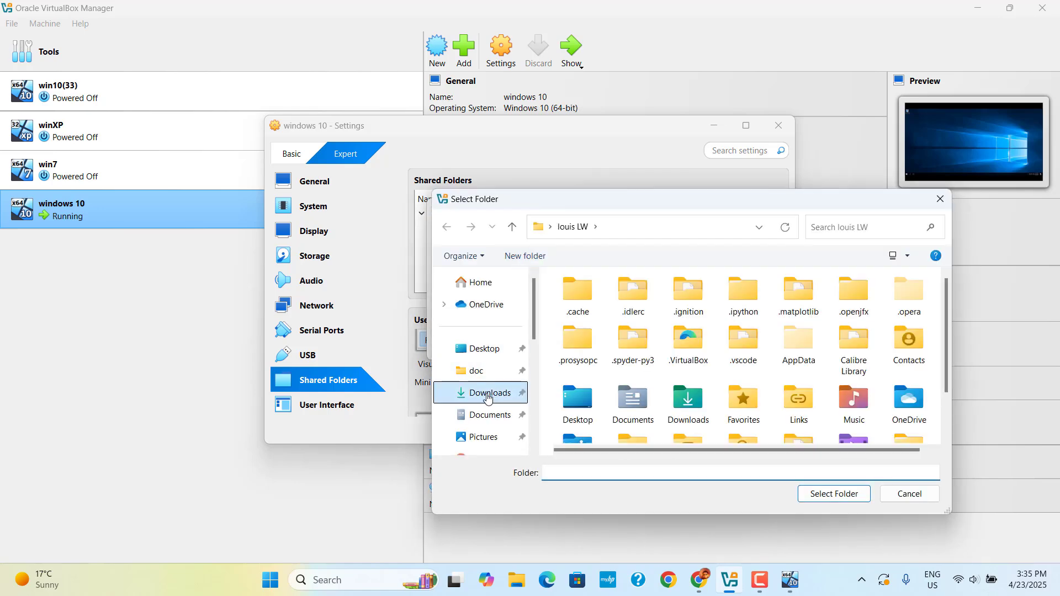
pyautogui.click(816, 495)
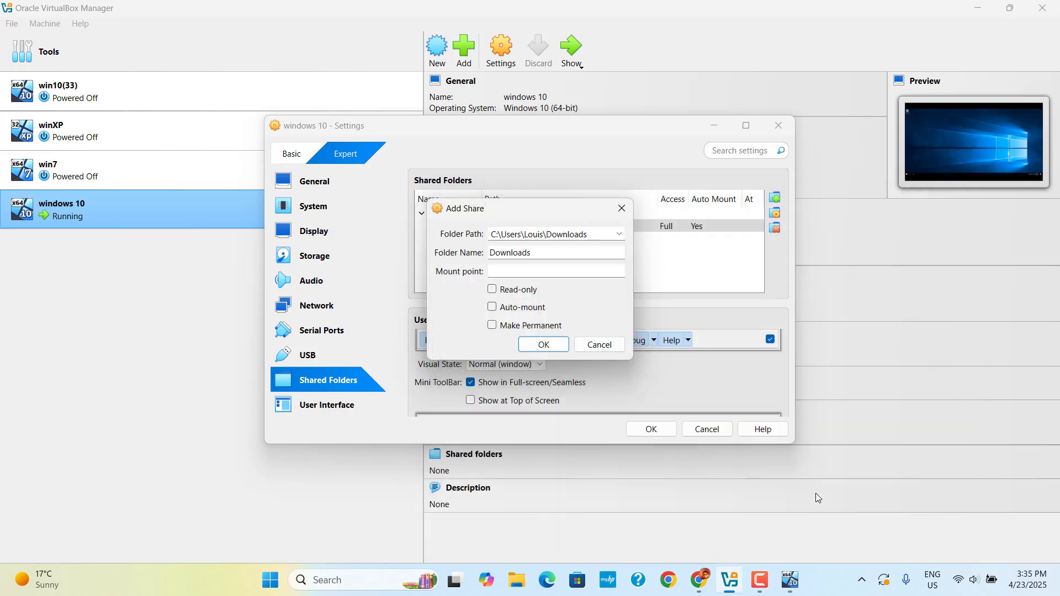
pyautogui.click(492, 306)
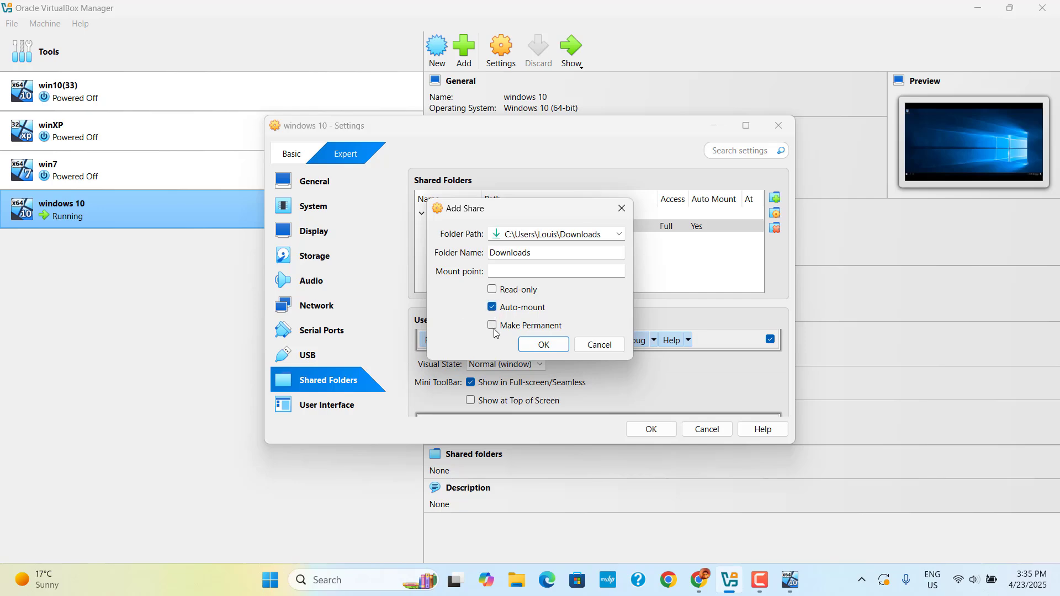
pyautogui.click(491, 325)
pyautogui.click(525, 347)
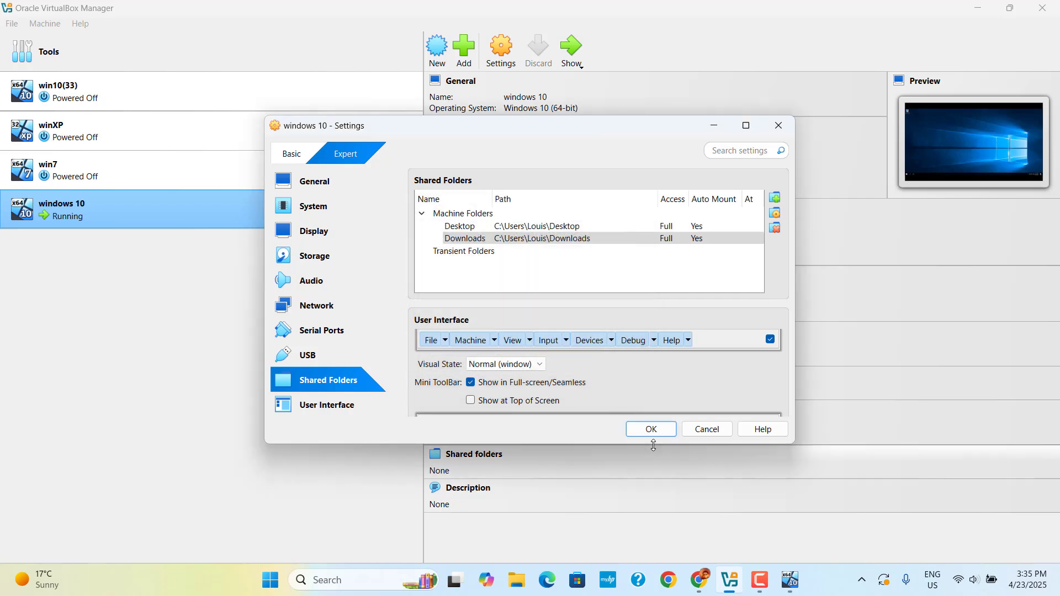
pyautogui.click(649, 430)
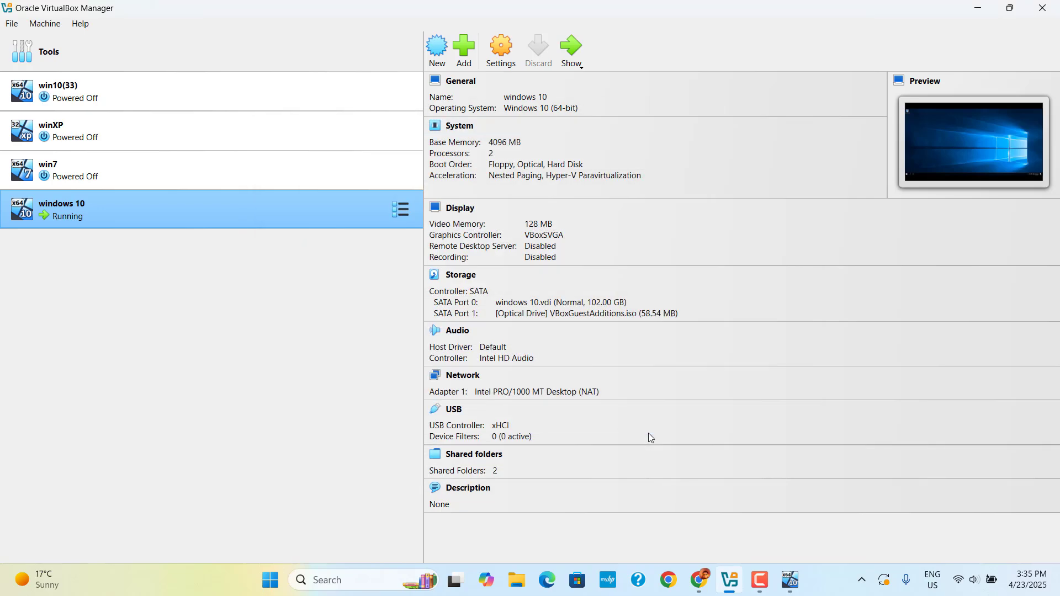
# Switch to the running virtual machine, place a This PC shortcut on the guest desktop and open it.
pyautogui.click(791, 580)
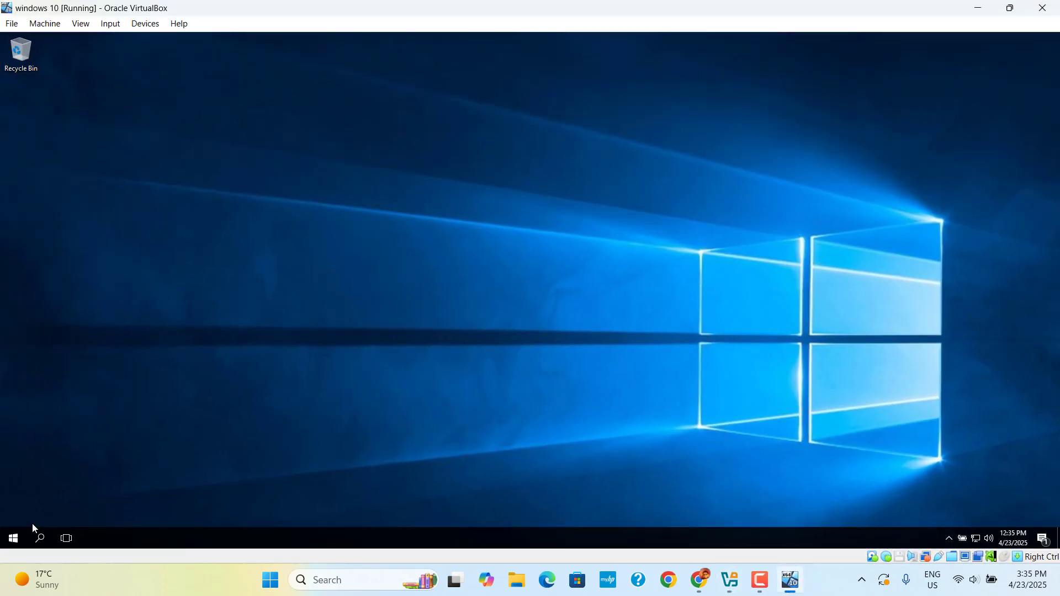
pyautogui.click(13, 538)
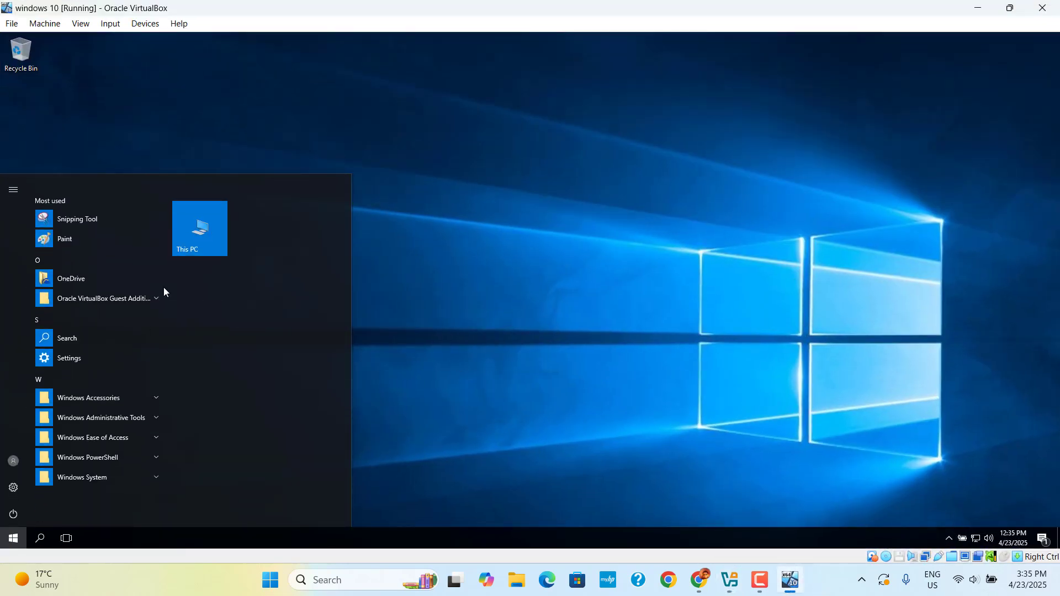
pyautogui.moveTo(152, 128); pyautogui.dragTo(152, 128)
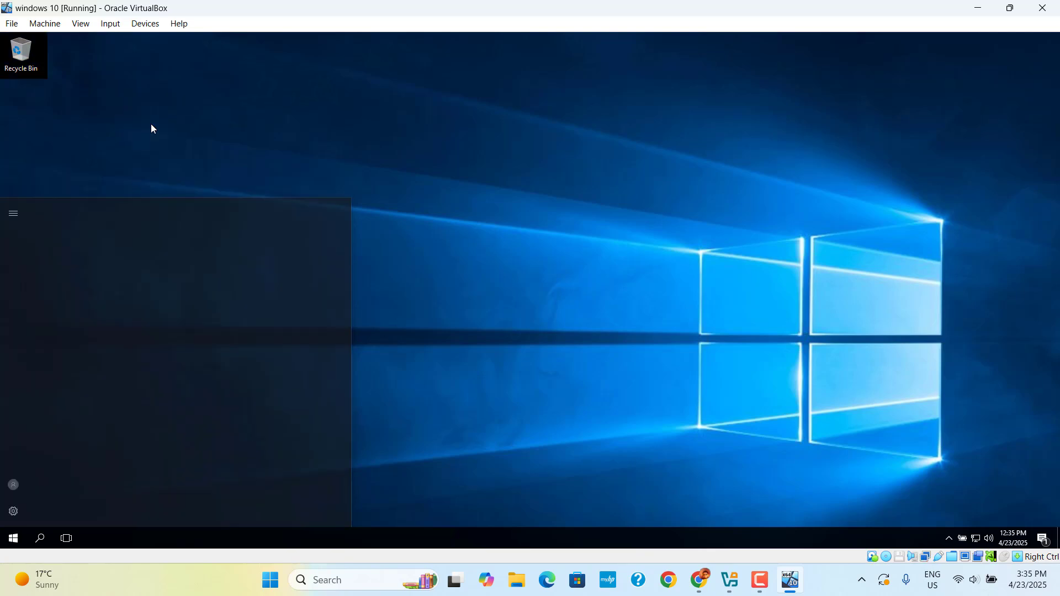
pyautogui.doubleClick(152, 127)
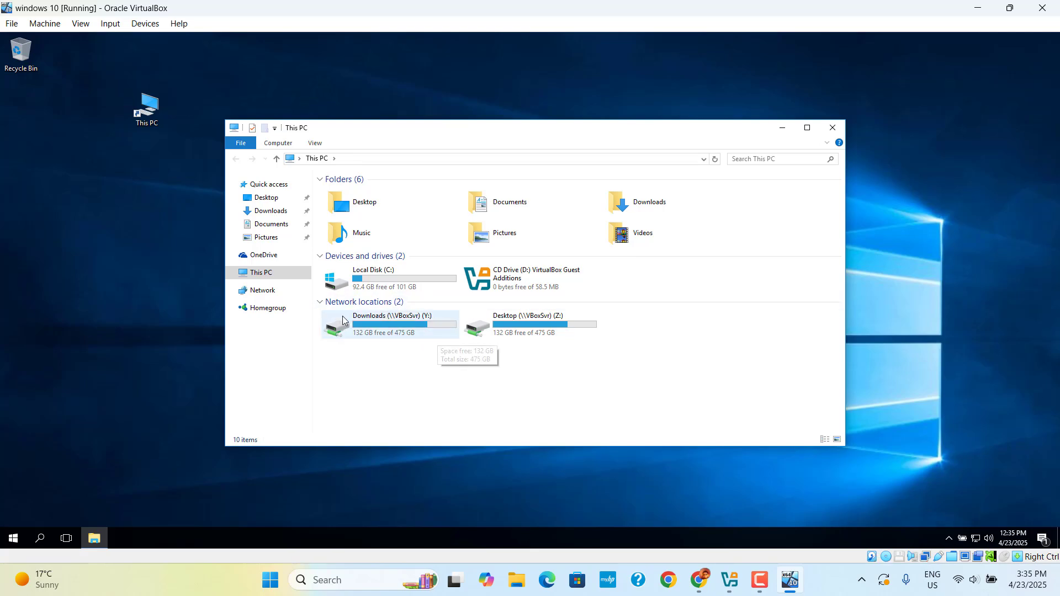
# Copy ultraiso-9-7-6-3860 and winrar-x64-711 from the shared Desktop (Z:) drive to the guest desktop and close the folder window.
pyautogui.doubleClick(510, 323)
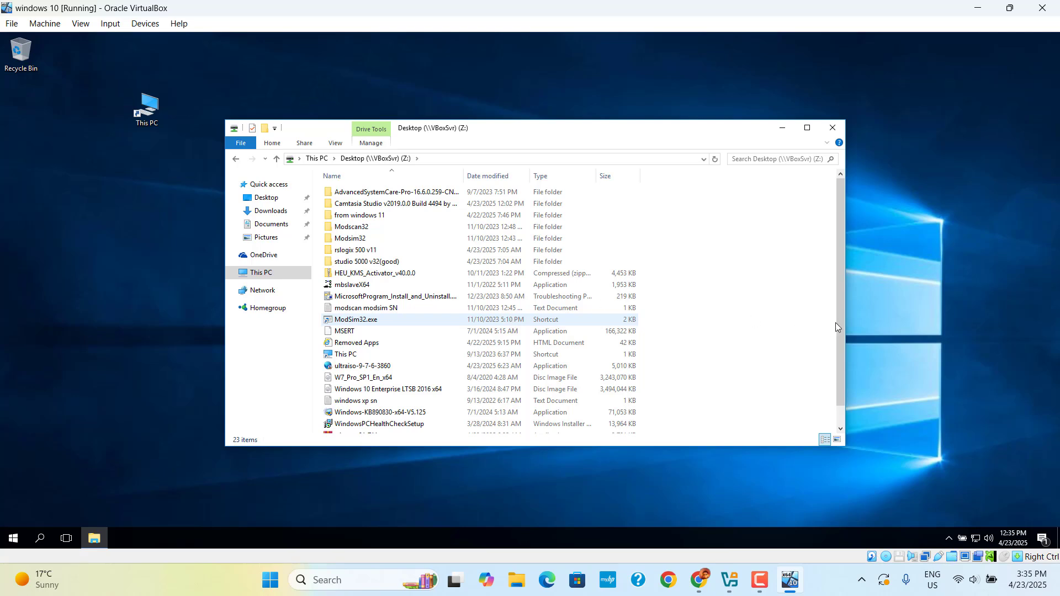
pyautogui.moveTo(839, 318); pyautogui.dragTo(838, 376)
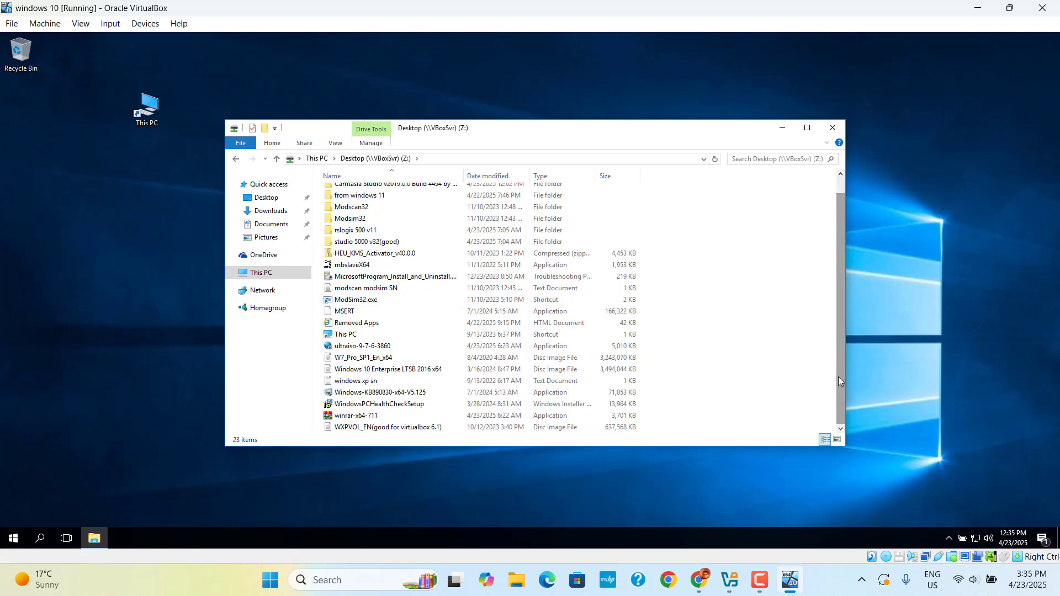
pyautogui.moveTo(360, 346); pyautogui.dragTo(139, 288)
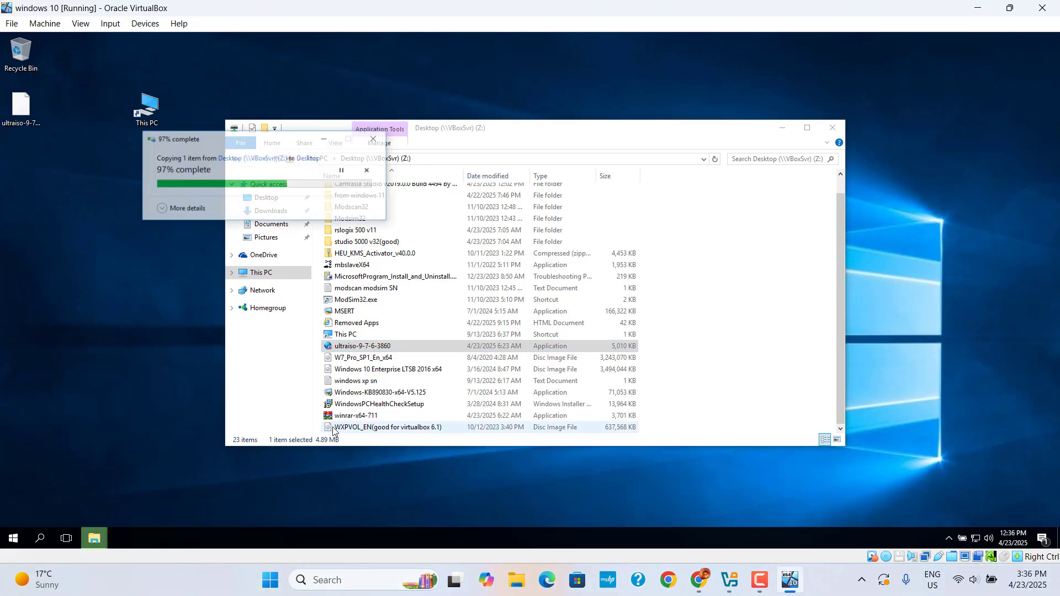
pyautogui.moveTo(349, 418); pyautogui.dragTo(117, 368)
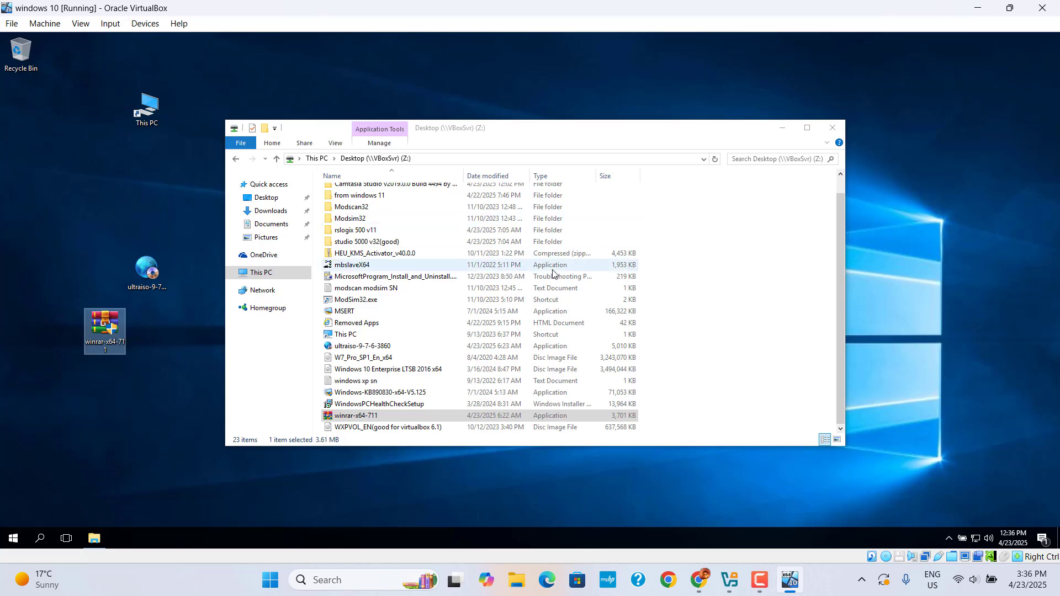
pyautogui.click(832, 128)
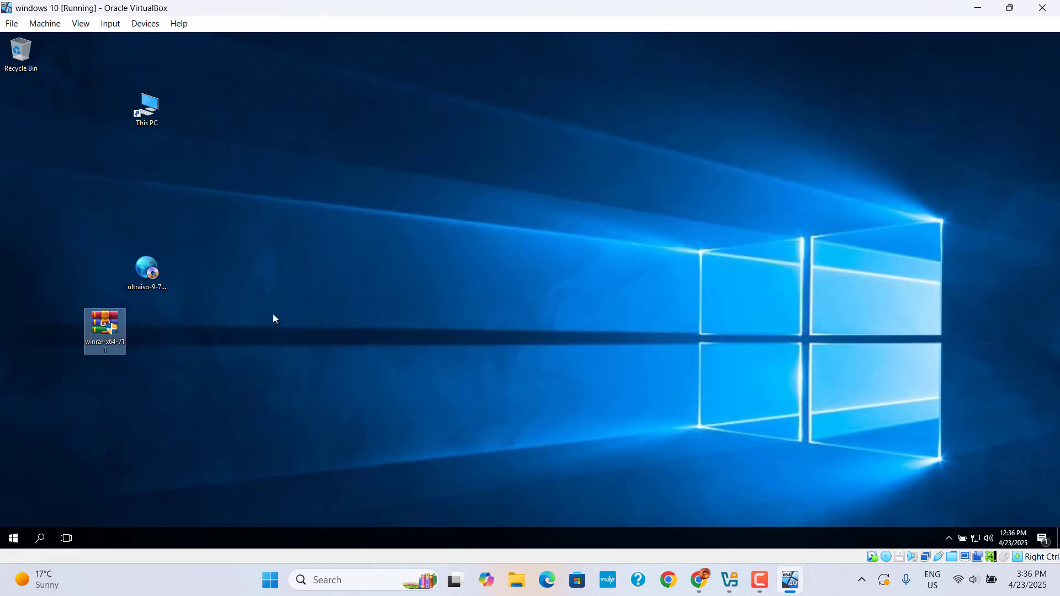
# Install WinRAR 7.11 in the guest with the default folder and options, and move its installer to the Recycle Bin.
pyautogui.doubleClick(100, 337)
pyautogui.click(467, 361)
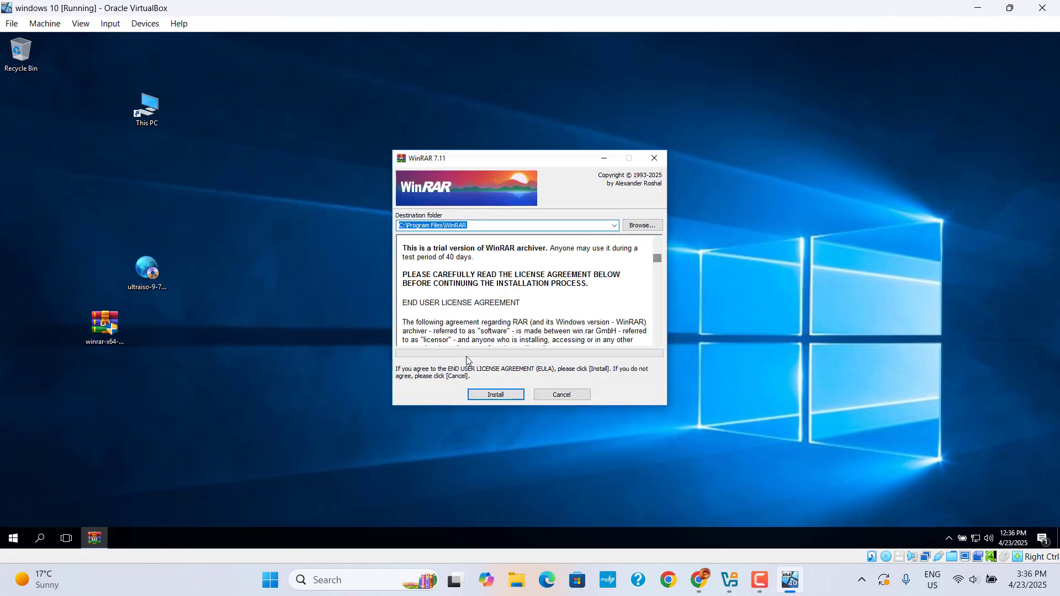
pyautogui.click(482, 396)
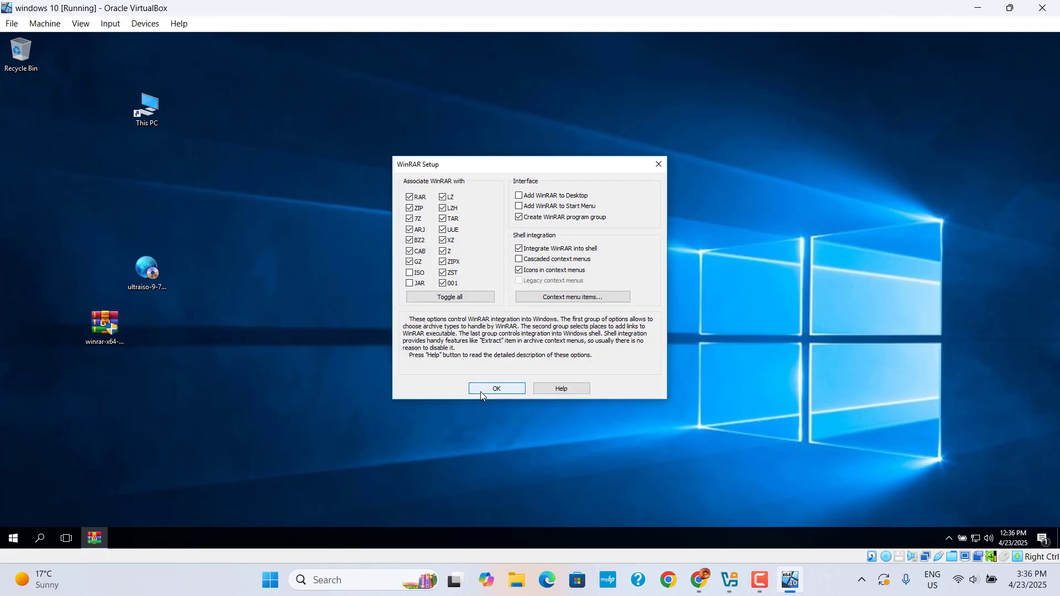
pyautogui.click(480, 391)
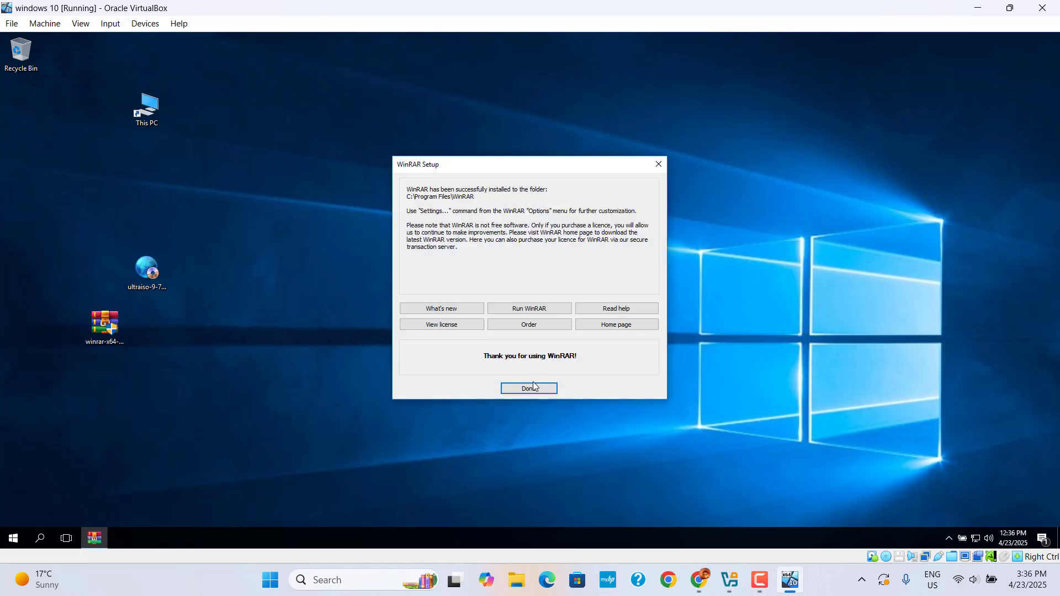
pyautogui.click(527, 392)
pyautogui.moveTo(91, 349); pyautogui.dragTo(20, 66)
# Install UltraISO Premium V9.76 in the guest, accepting the license and default folder, shortcuts and tasks, and launch it on finishing.
pyautogui.doubleClick(146, 270)
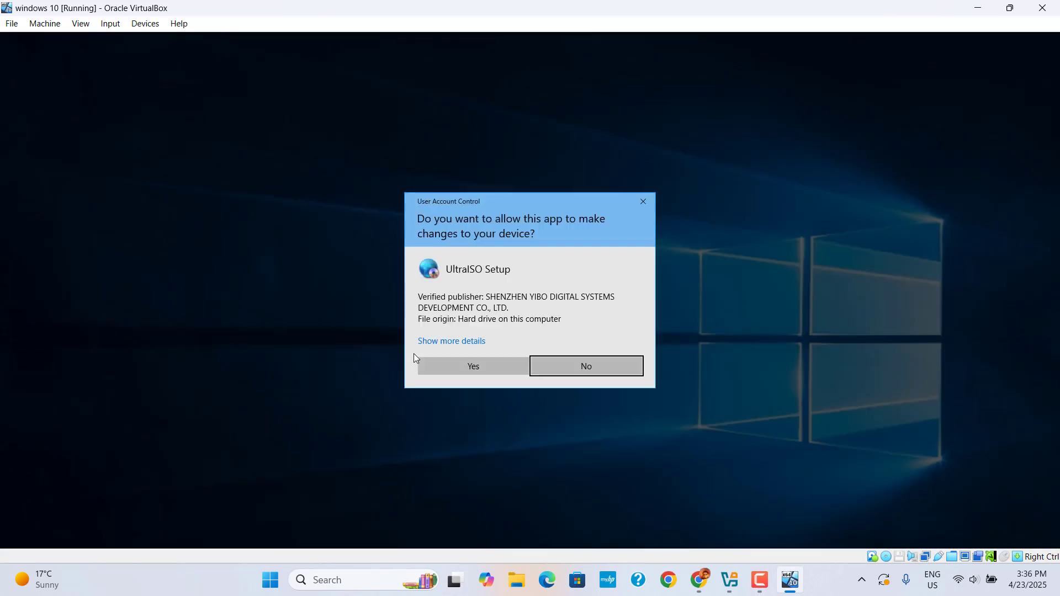
pyautogui.click(468, 364)
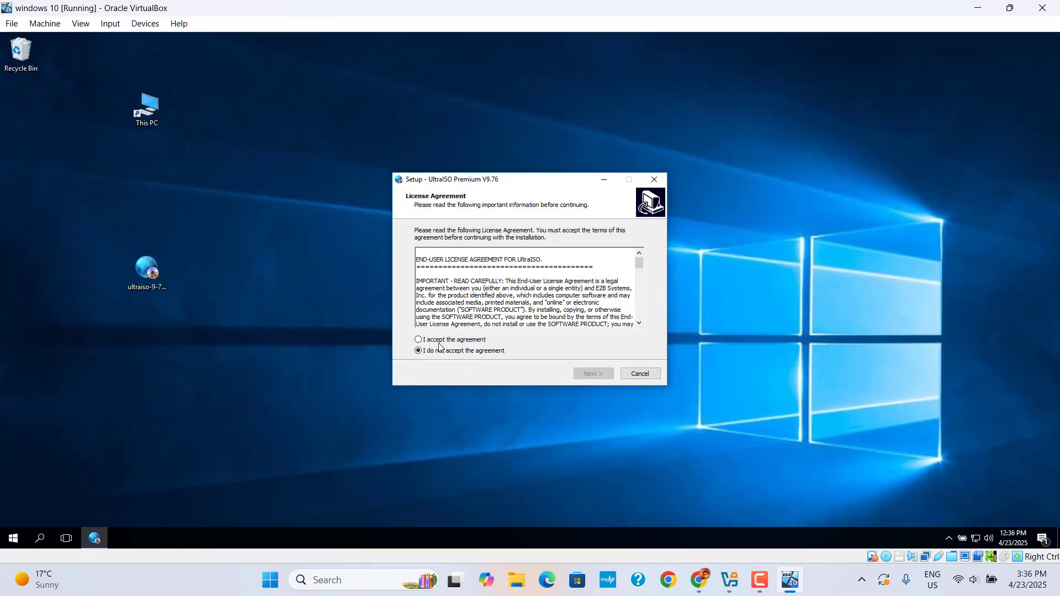
pyautogui.click(433, 340)
pyautogui.click(593, 374)
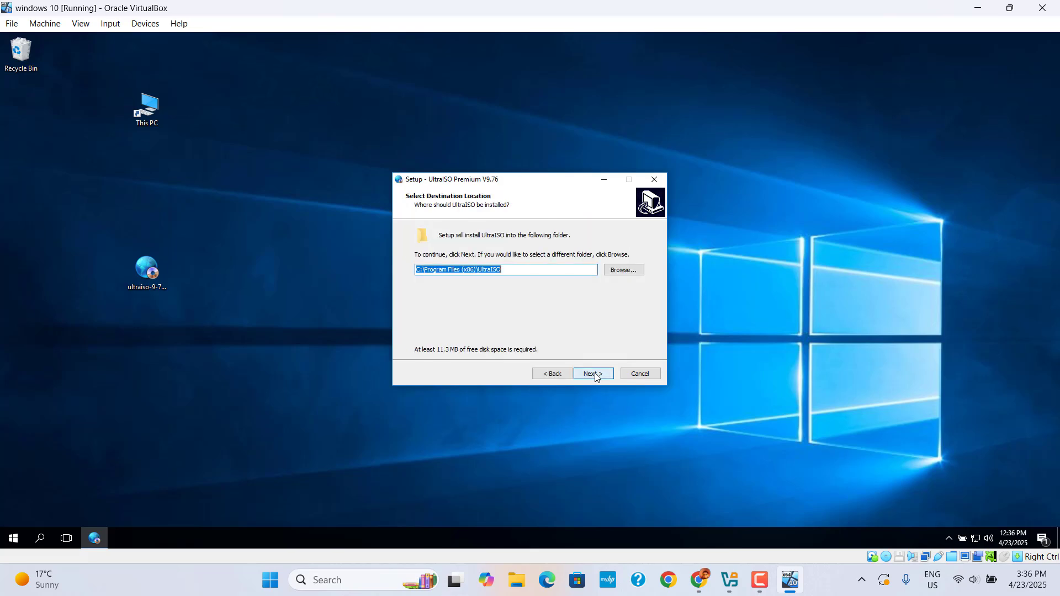
pyautogui.click(593, 374)
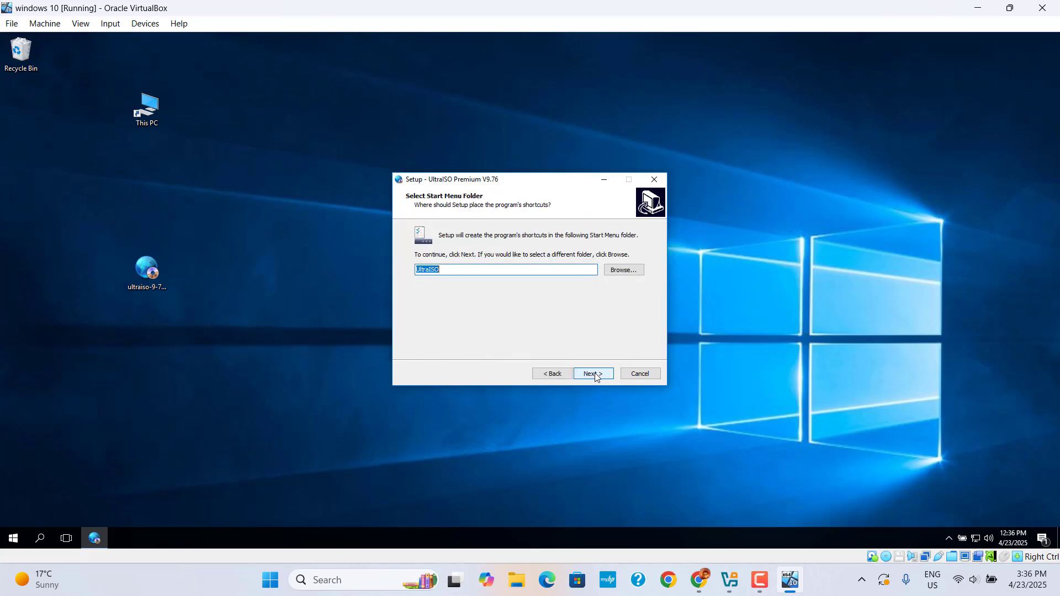
pyautogui.click(593, 373)
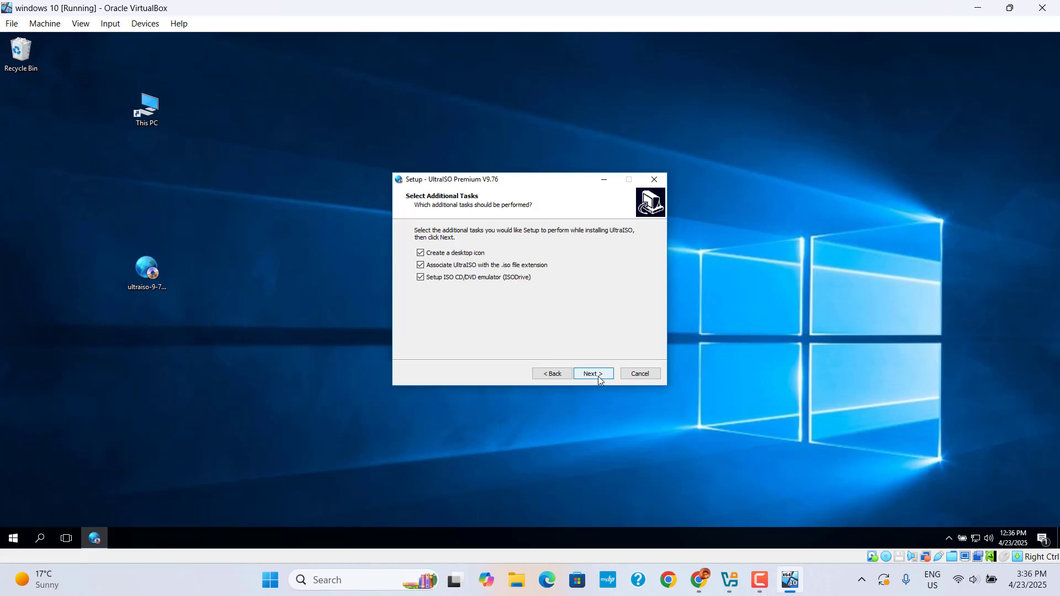
pyautogui.click(594, 374)
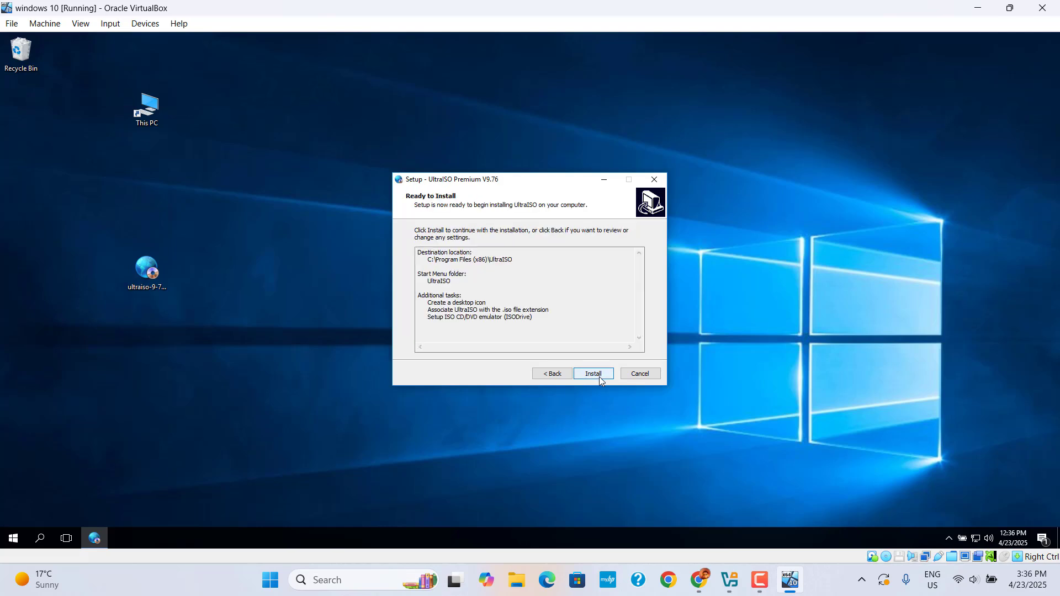
pyautogui.click(598, 378)
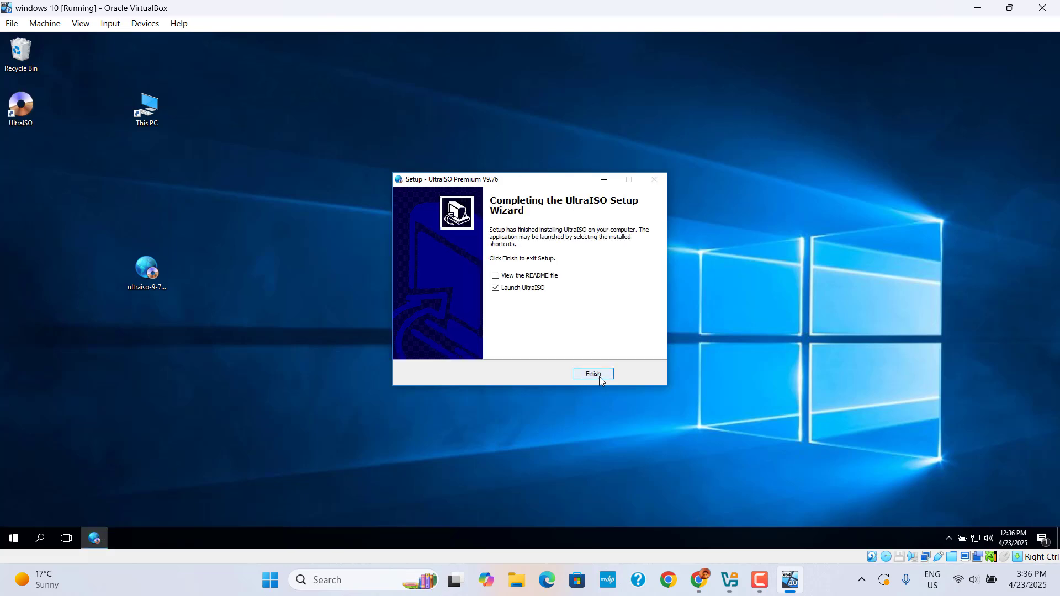
pyautogui.click(600, 380)
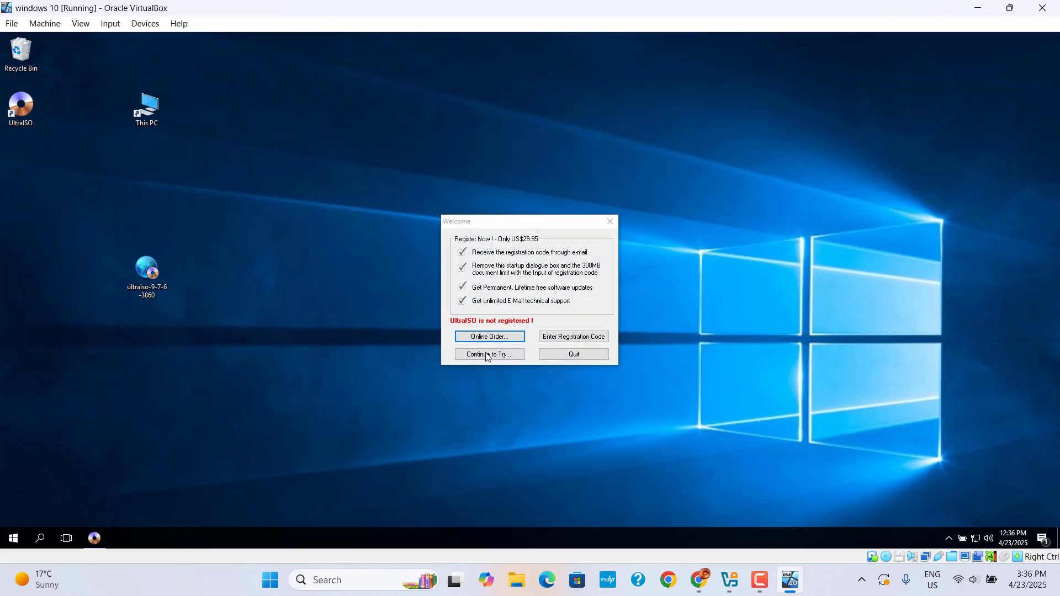
# Continue with the UltraISO trial, accept the virtual drive configuration with 2 devices, and close the program.
pyautogui.click(488, 355)
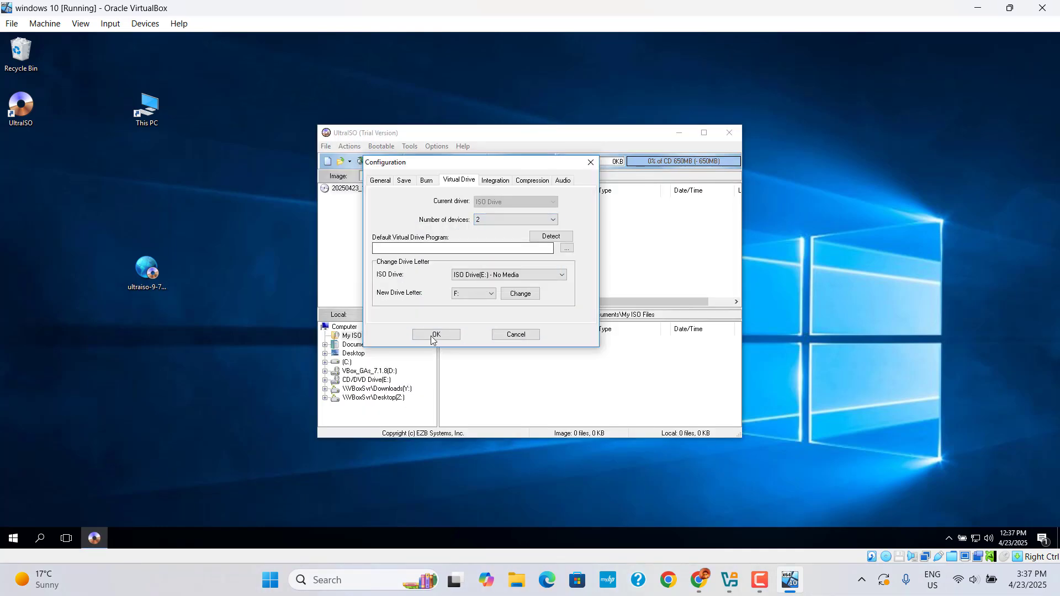
pyautogui.click(433, 336)
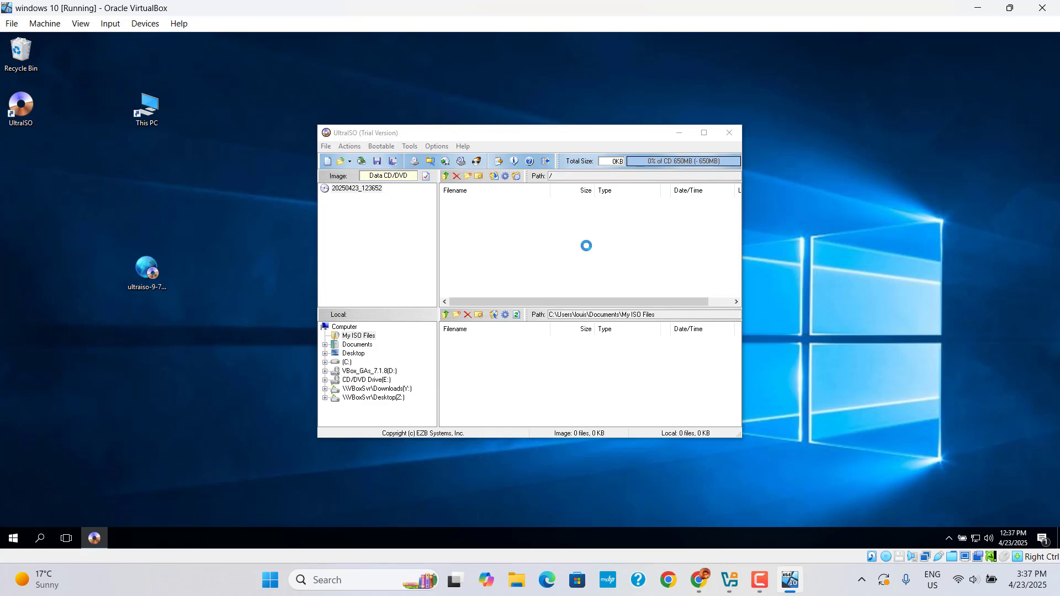
pyautogui.click(730, 133)
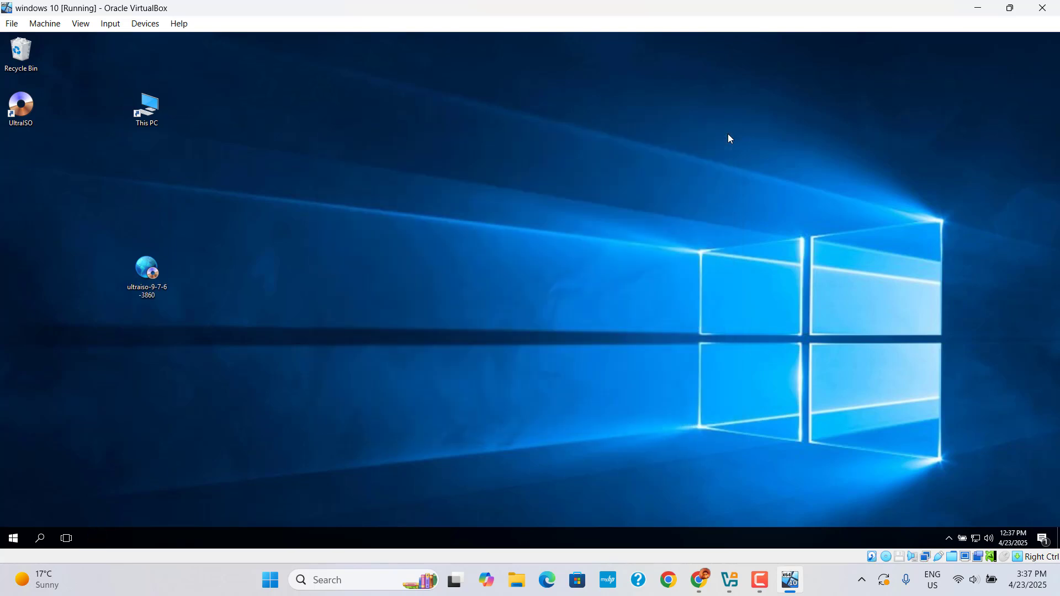
# Open This PC in the guest to check the virtual CD drives and shared network locations, and close the window.
pyautogui.doubleClick(148, 110)
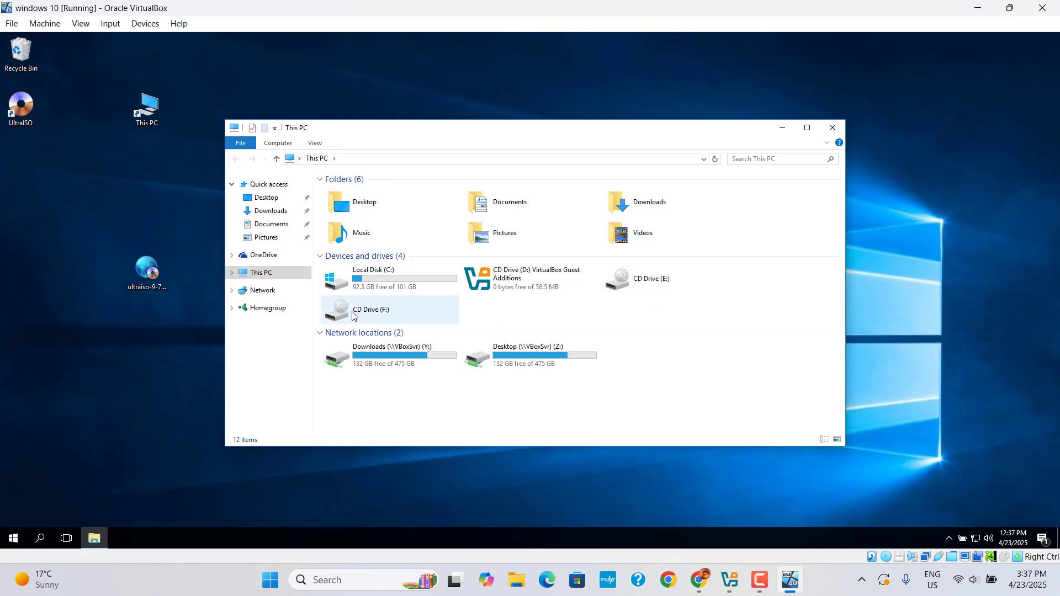
pyautogui.click(833, 128)
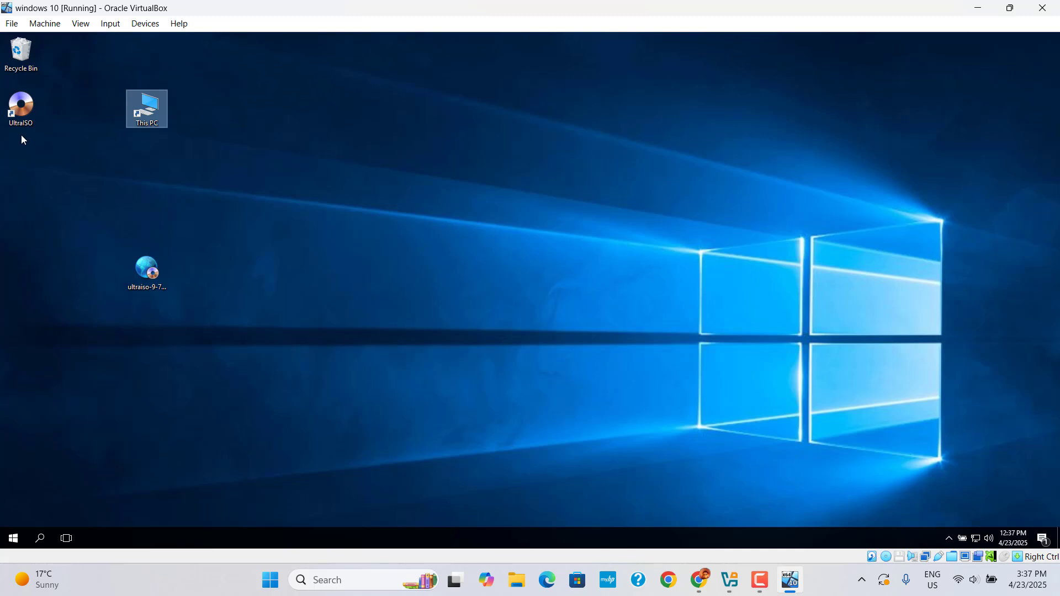
# Move the UltraISO shortcut from the guest desktop to the Recycle Bin and empty the bin, confirming permanent deletion.
pyautogui.click(21, 108)
pyautogui.click(25, 60)
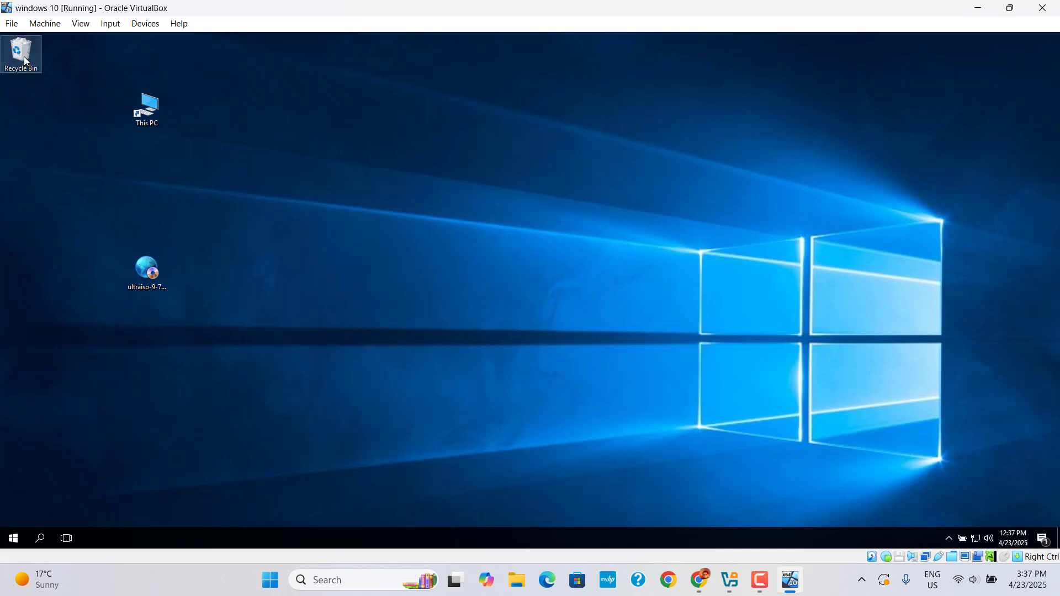
pyautogui.rightClick(25, 60)
pyautogui.click(50, 77)
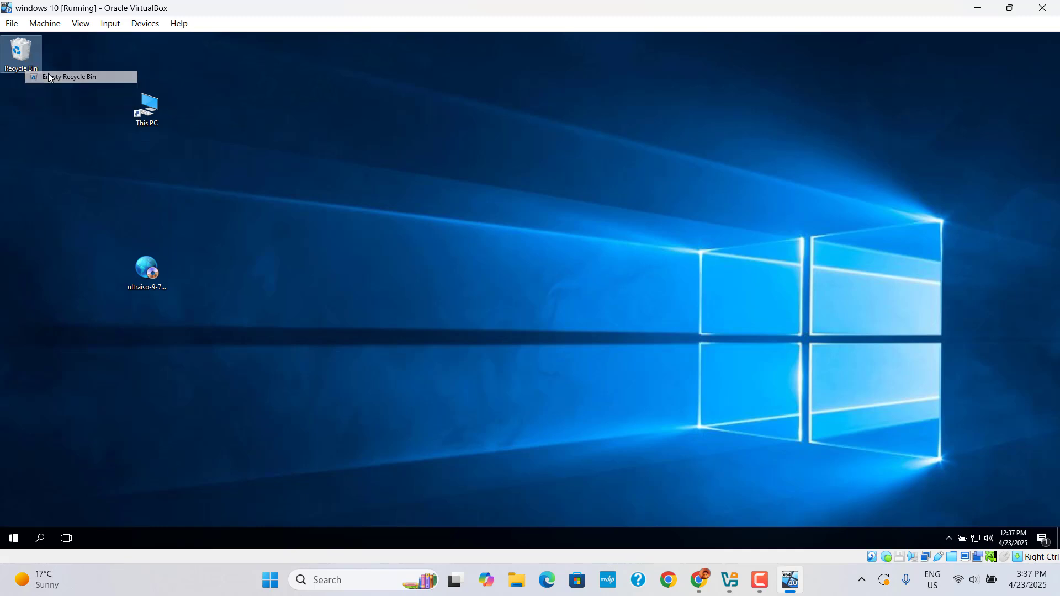
pyautogui.click(554, 298)
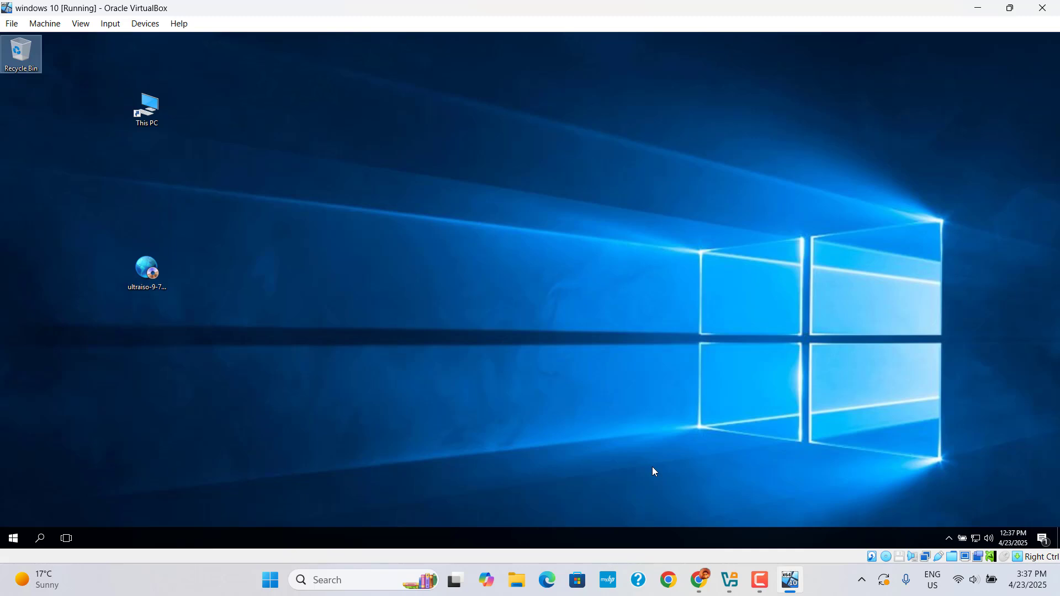
pyautogui.moveTo(750, 593)
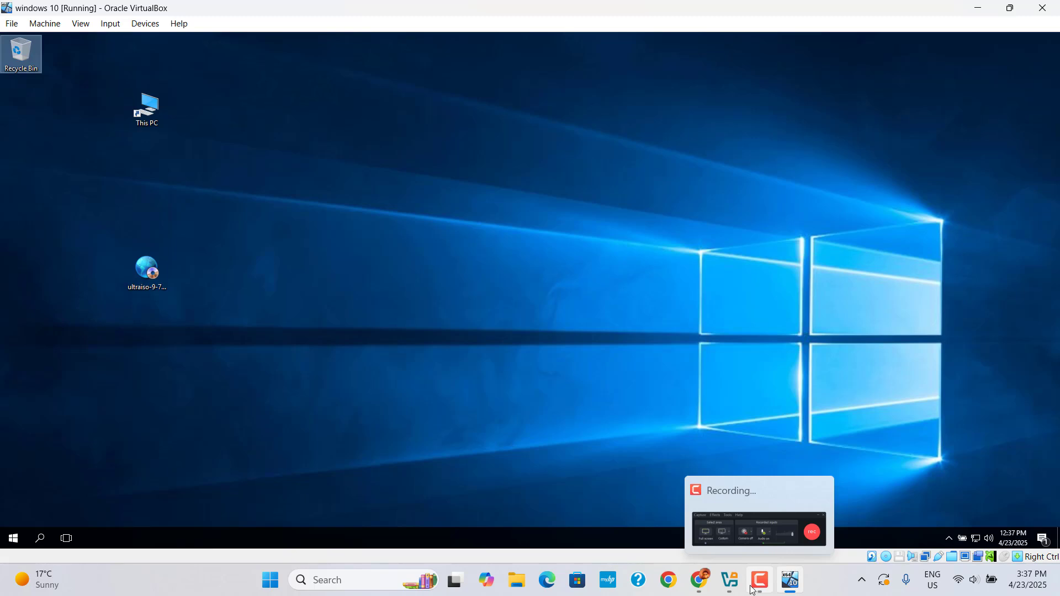
pyautogui.click(754, 590)
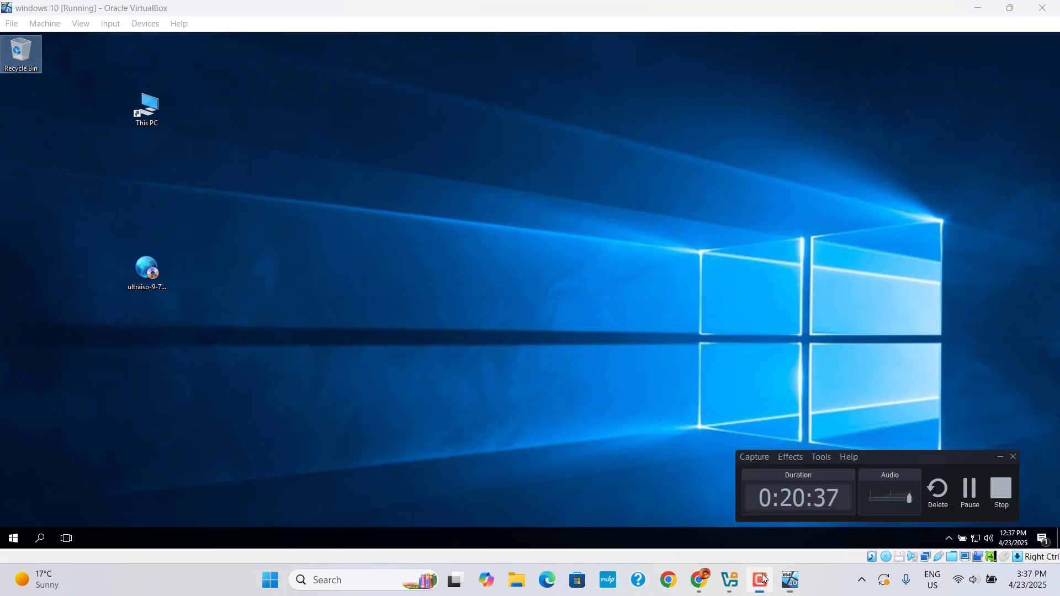